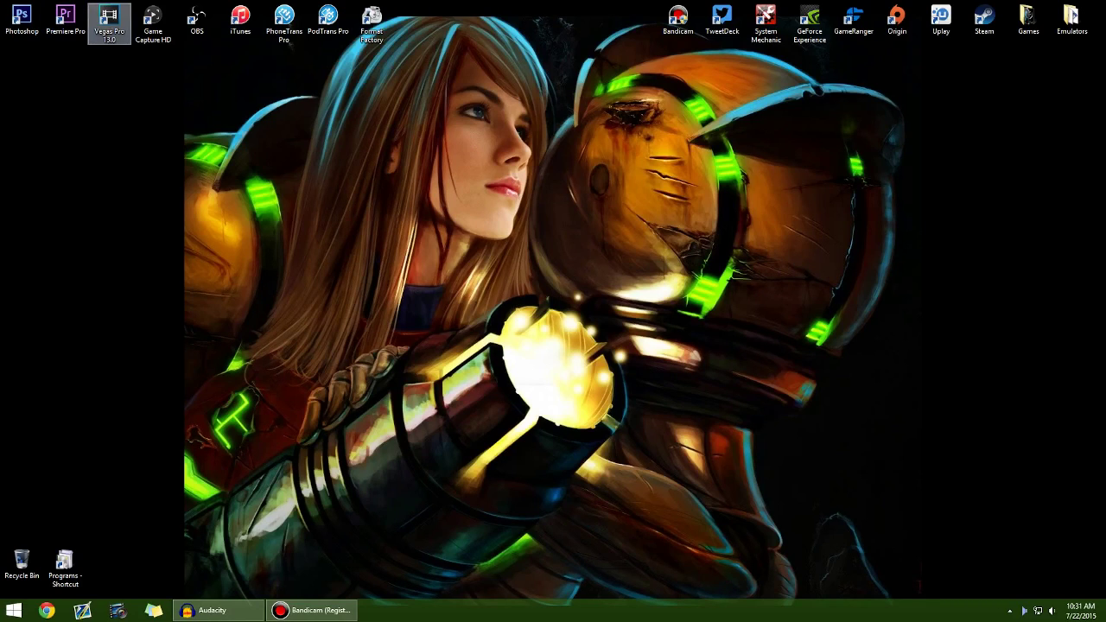
{"action": "double_click", "coordinate": [108, 22]}
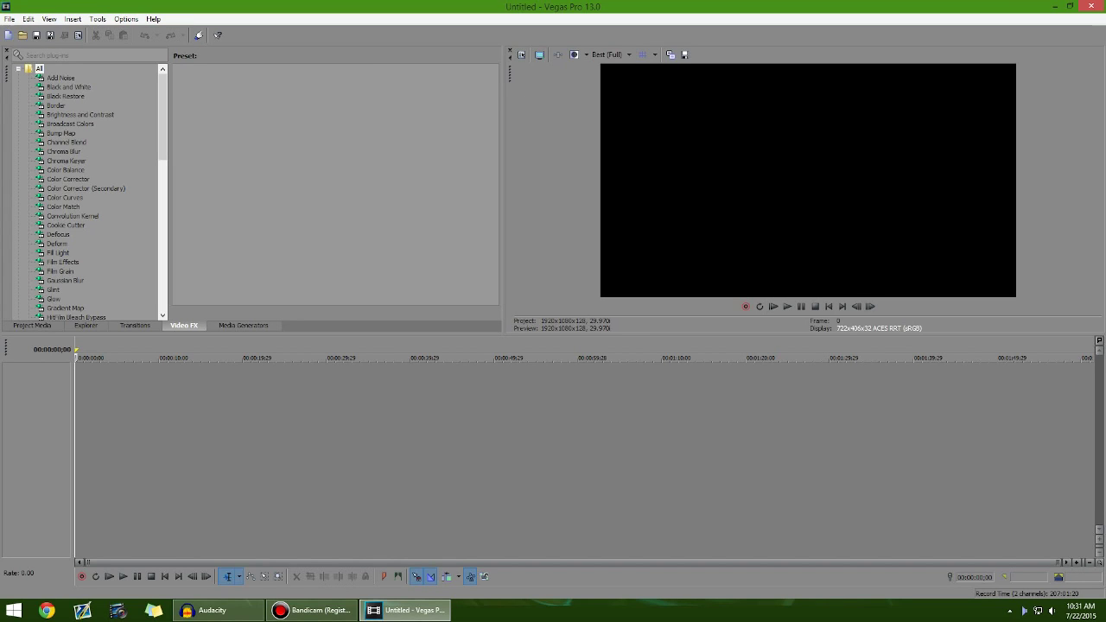
{"action": "key", "text": "ctrl+o"}
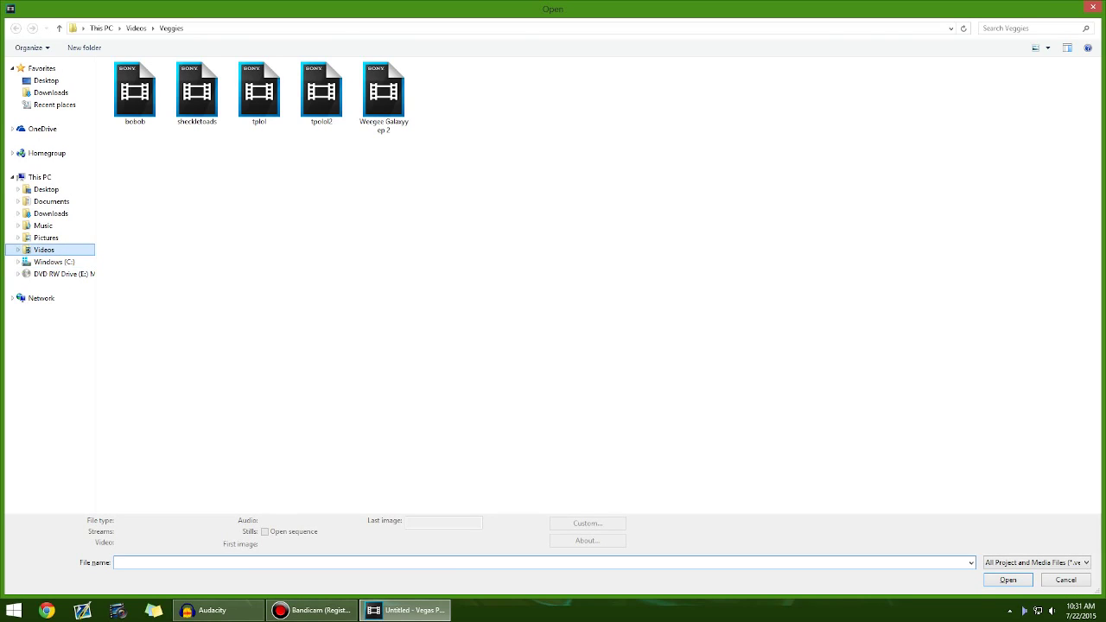
{"action": "left_click", "coordinate": [43, 250]}
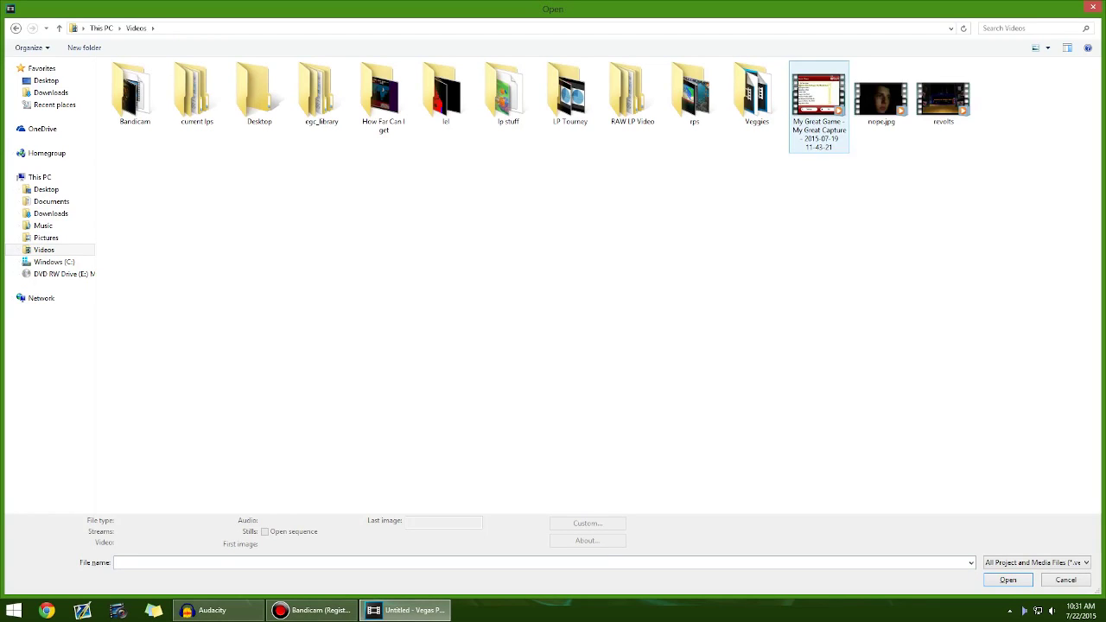
{"action": "double_click", "coordinate": [819, 104]}
{"action": "scroll", "coordinate": [593, 364], "scroll_direction": "down", "scroll_amount": 3}
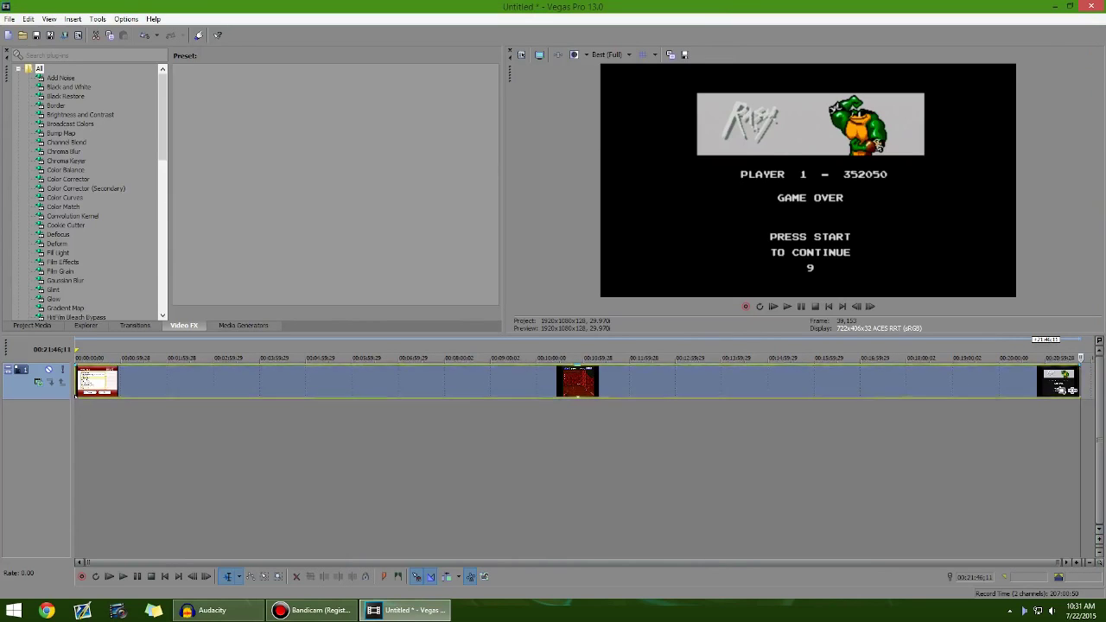
- Preview the imported gameplay clip at several points along the timeline, finishing slightly past its middle
{"action": "left_click", "coordinate": [485, 380]}
{"action": "left_click", "coordinate": [341, 380]}
{"action": "left_click", "coordinate": [520, 380]}
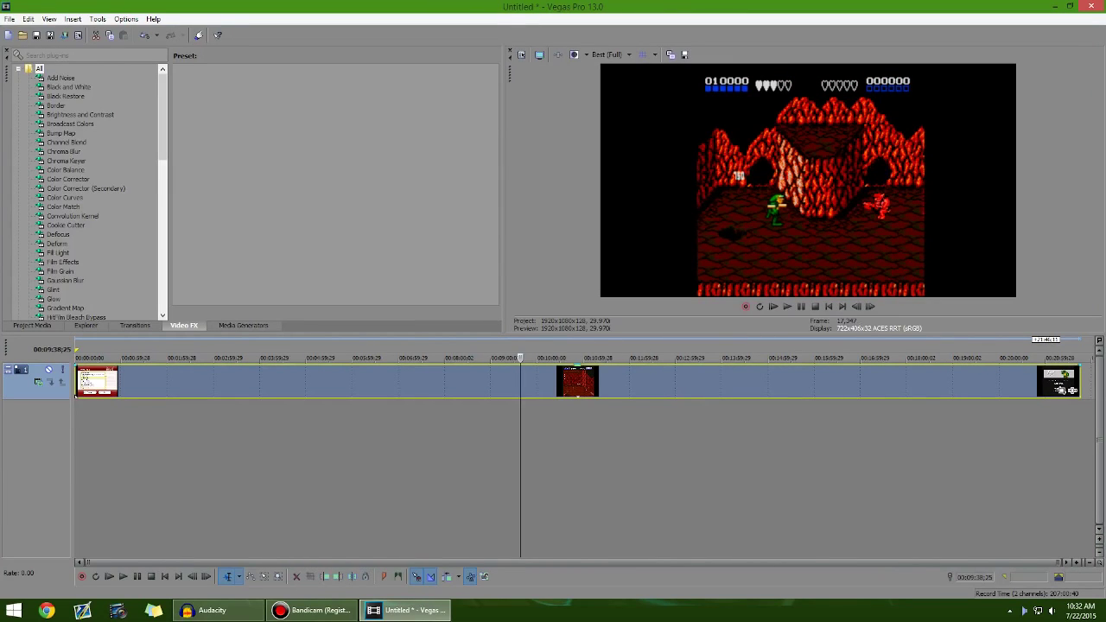
{"action": "left_click", "coordinate": [536, 380]}
{"action": "left_click", "coordinate": [626, 380]}
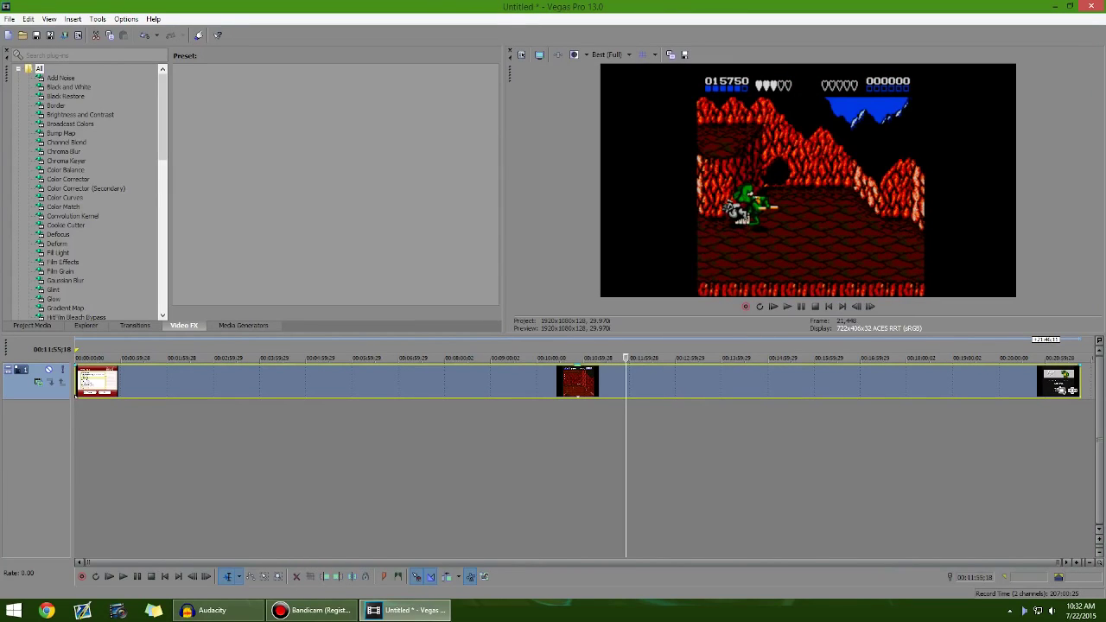
- Set the project's view transform to Off in the project properties
{"action": "left_click", "coordinate": [521, 54]}
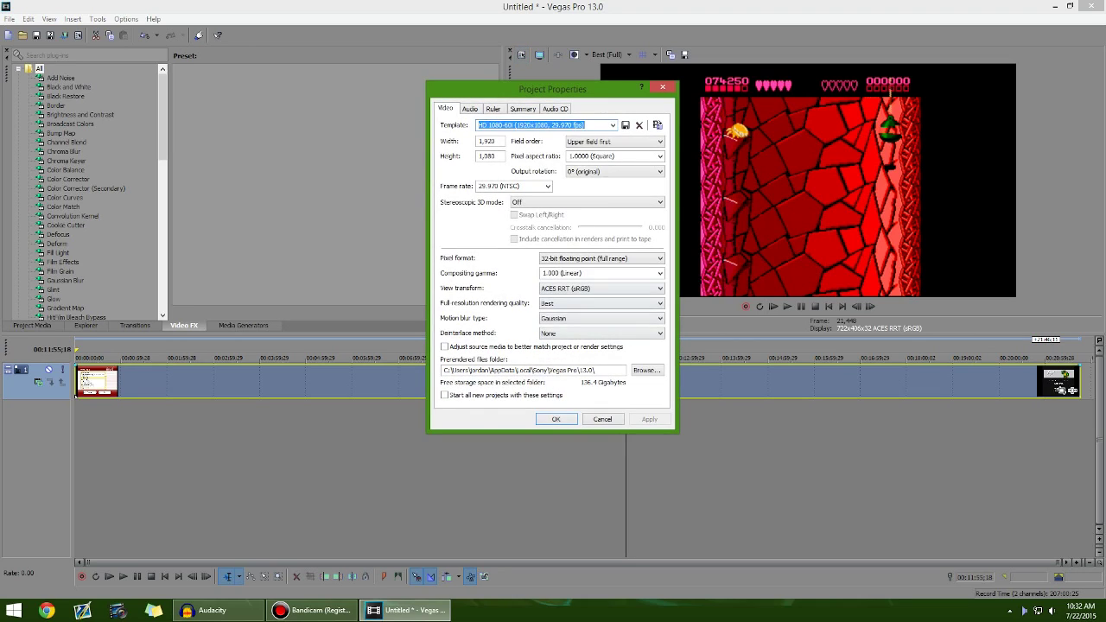
{"action": "left_click", "coordinate": [601, 287]}
{"action": "left_click", "coordinate": [545, 298]}
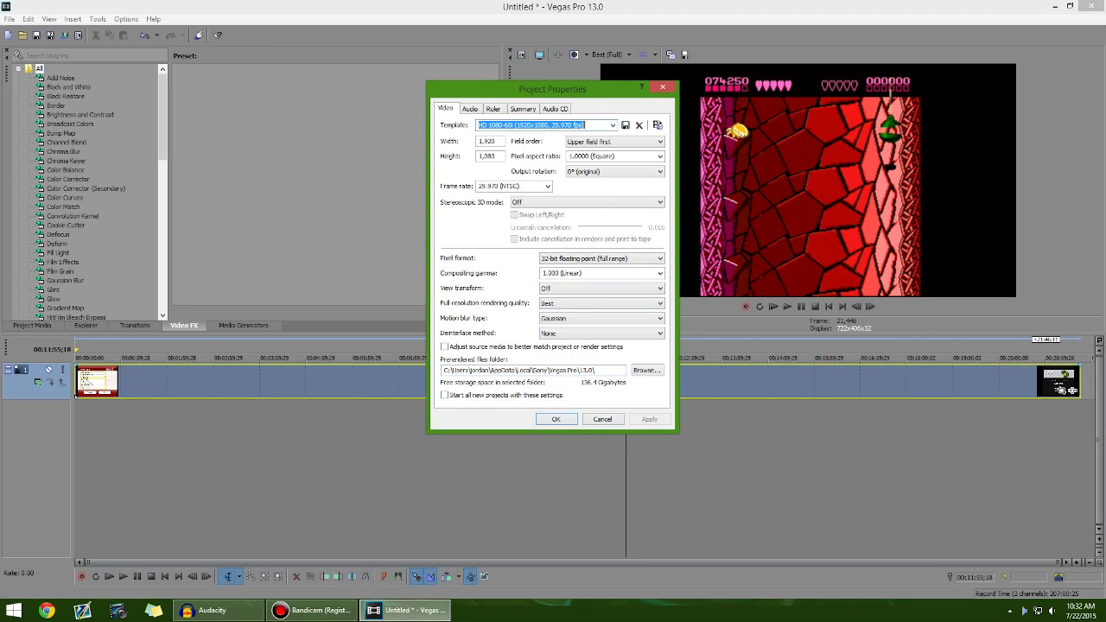
{"action": "left_click", "coordinate": [556, 419]}
- Play the clip and jump to a point past its middle to check for sound, then close Vegas Pro
{"action": "key", "text": "space"}
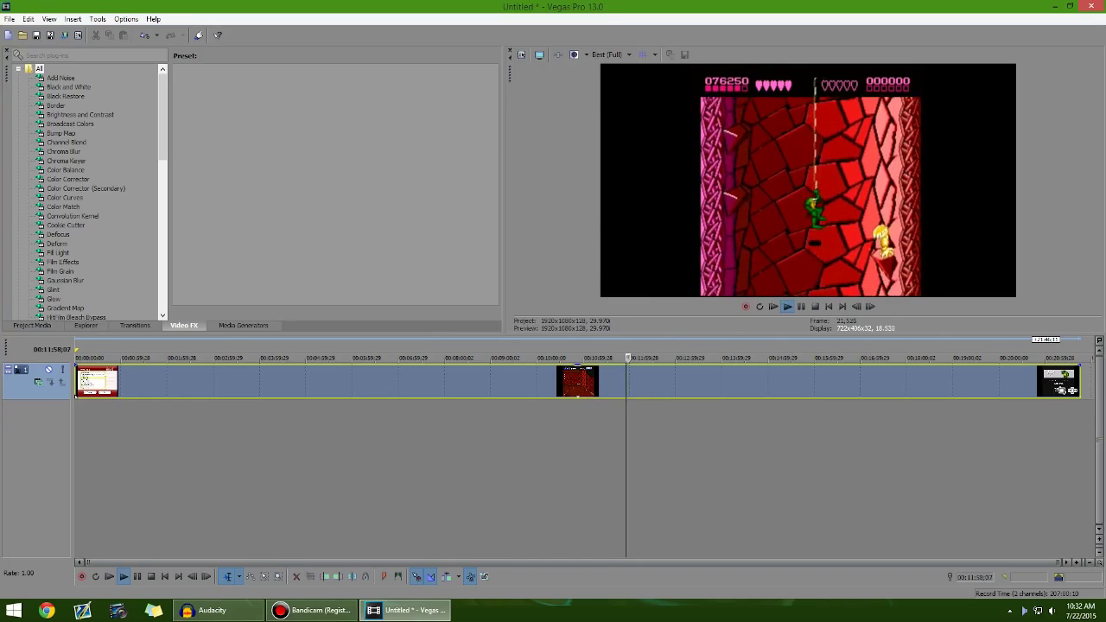
{"action": "left_click", "coordinate": [476, 467]}
{"action": "left_click", "coordinate": [300, 467]}
{"action": "left_click", "coordinate": [698, 466]}
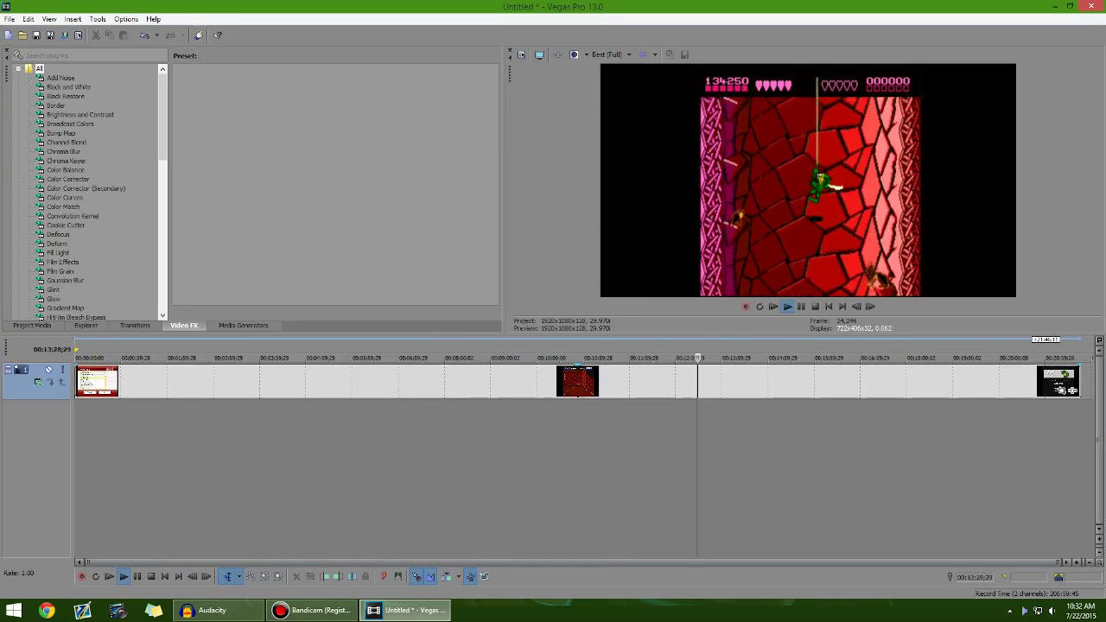
{"action": "key", "text": "space"}
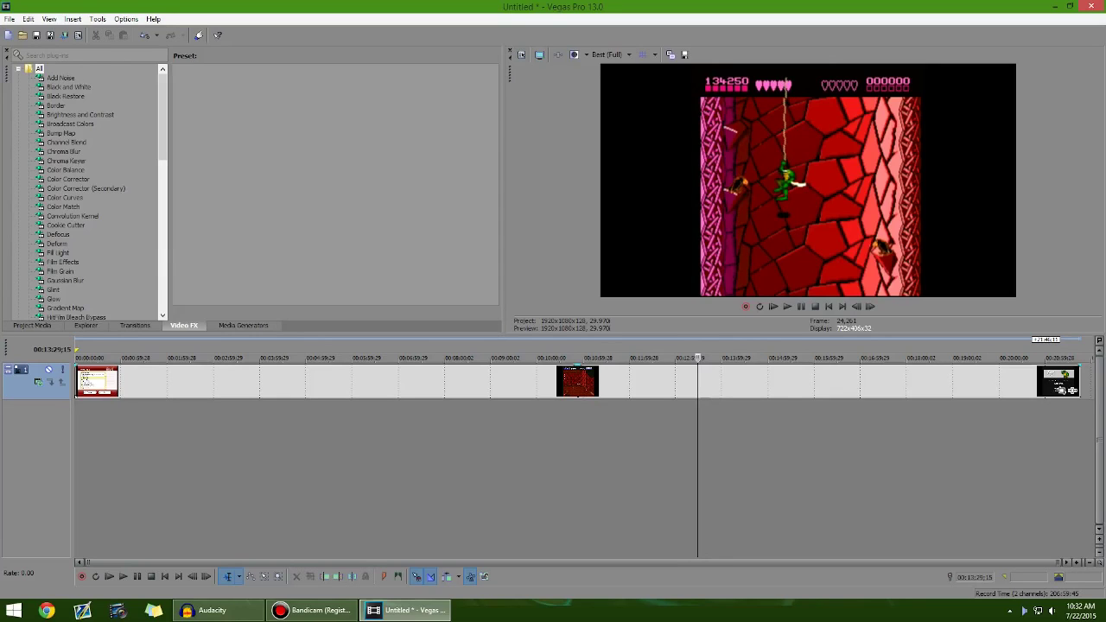
{"action": "left_click", "coordinate": [1090, 6]}
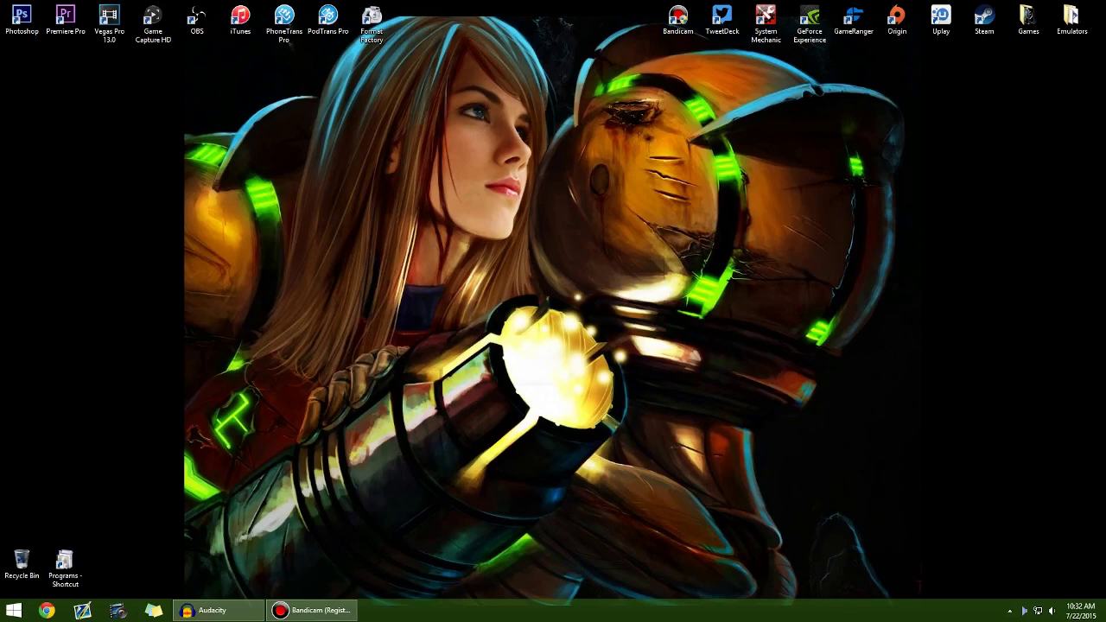
{"action": "key", "text": "super"}
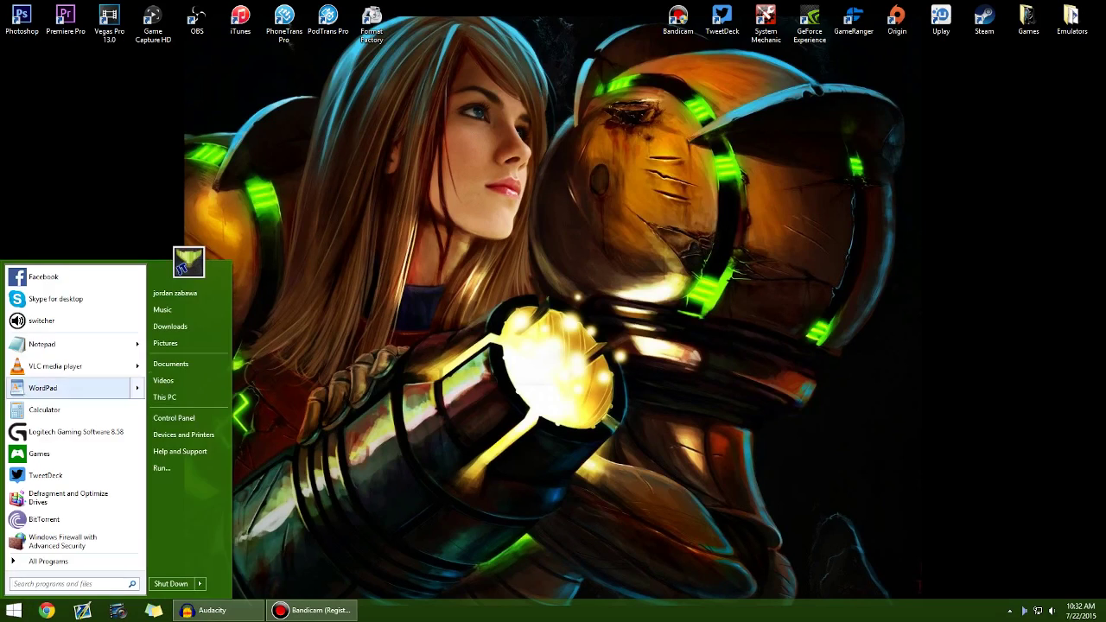
{"action": "key", "text": "Escape"}
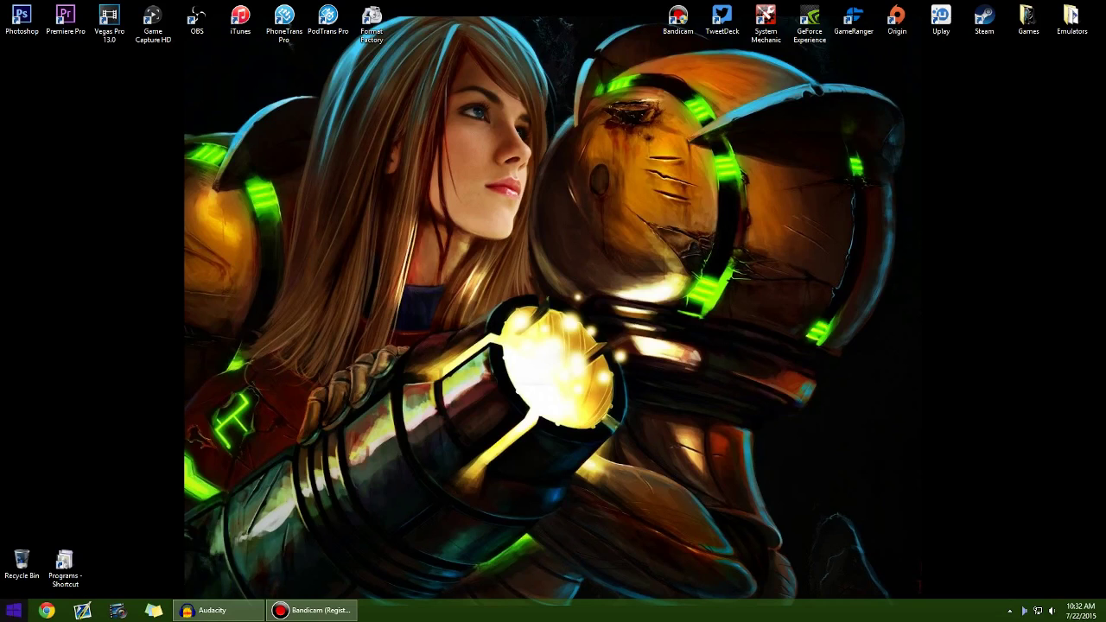
{"action": "left_click", "coordinate": [14, 610]}
{"action": "left_click", "coordinate": [67, 367]}
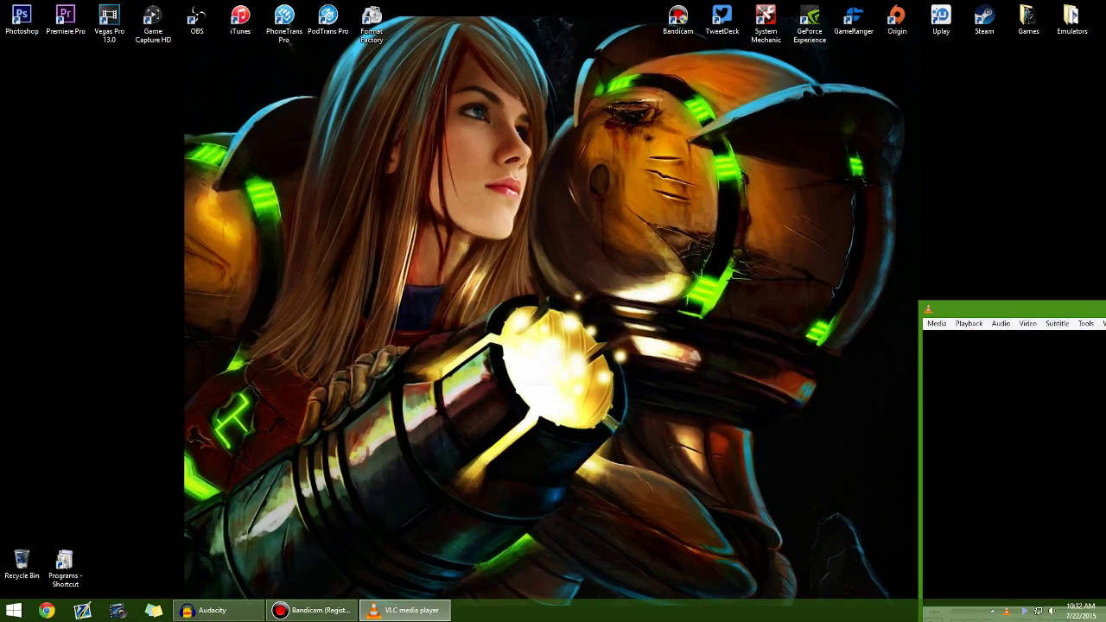
{"action": "left_click_drag", "start_coordinate": [993, 309], "coordinate": [303, 108]}
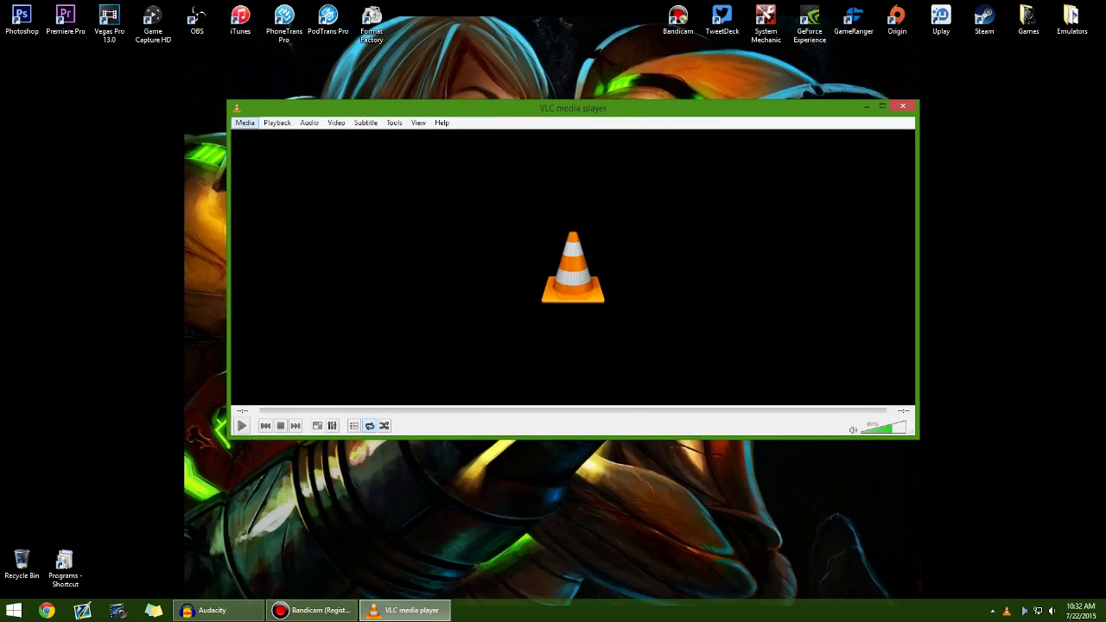
{"action": "left_click", "coordinate": [245, 122]}
{"action": "key", "text": "Up"}
{"action": "key", "text": "Up"}
{"action": "key", "text": "Return"}
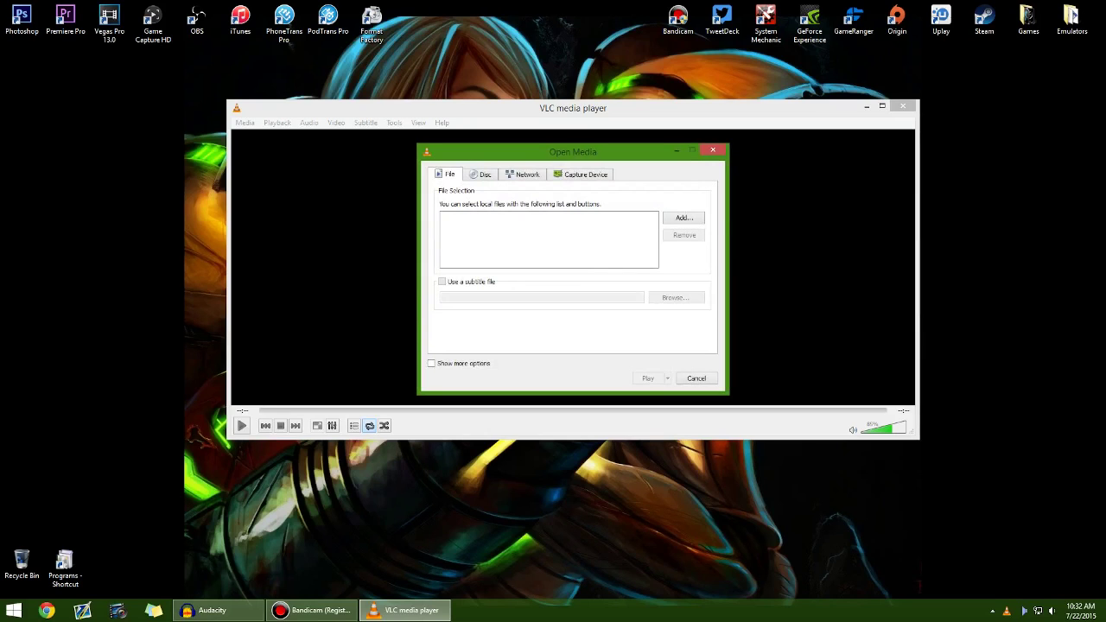
{"action": "key", "text": "Escape"}
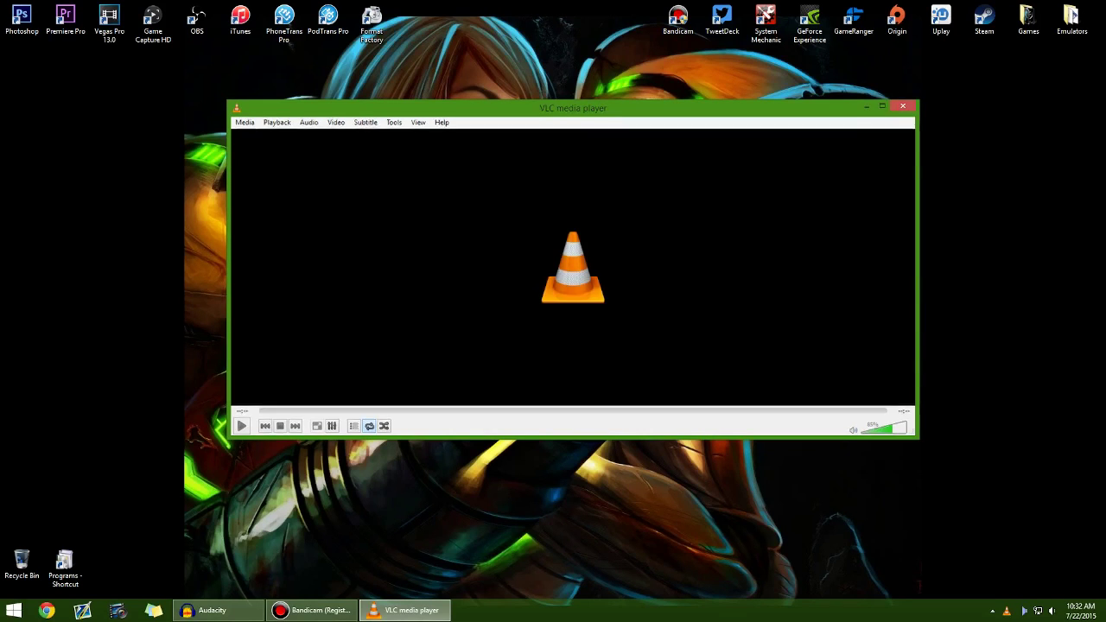
{"action": "key", "text": "alt+F4"}
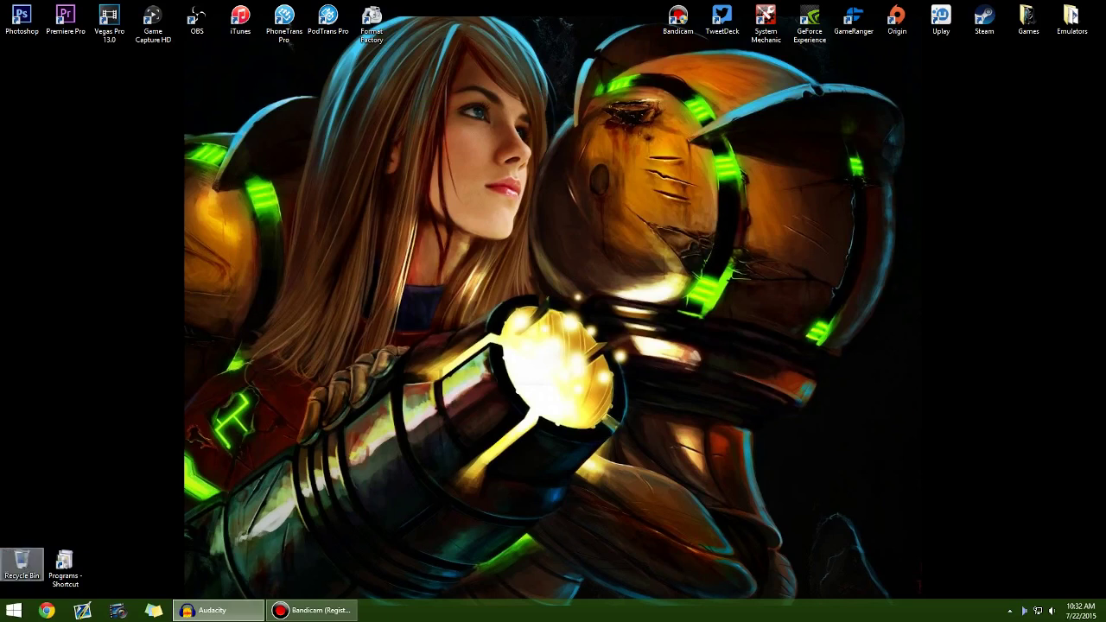
{"action": "left_click", "coordinate": [13, 610]}
{"action": "key", "text": "Escape"}
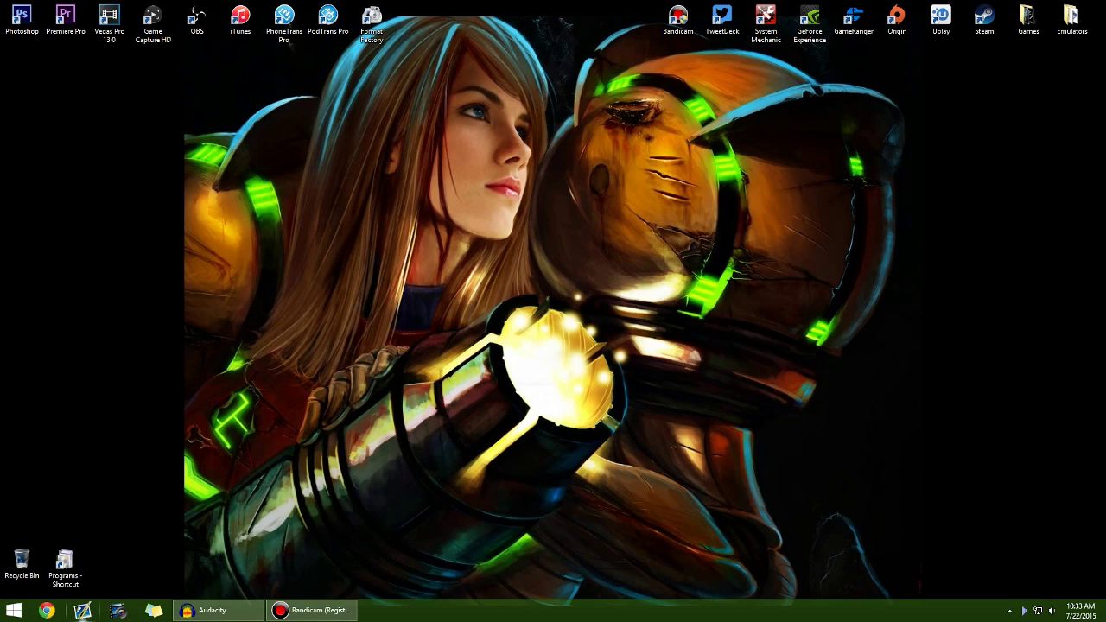
- Browse to the folder C:\Program Files\Sony\Vegas Pro 13.0\FileIO Plug-ins in File Explorer
{"action": "left_click", "coordinate": [13, 610]}
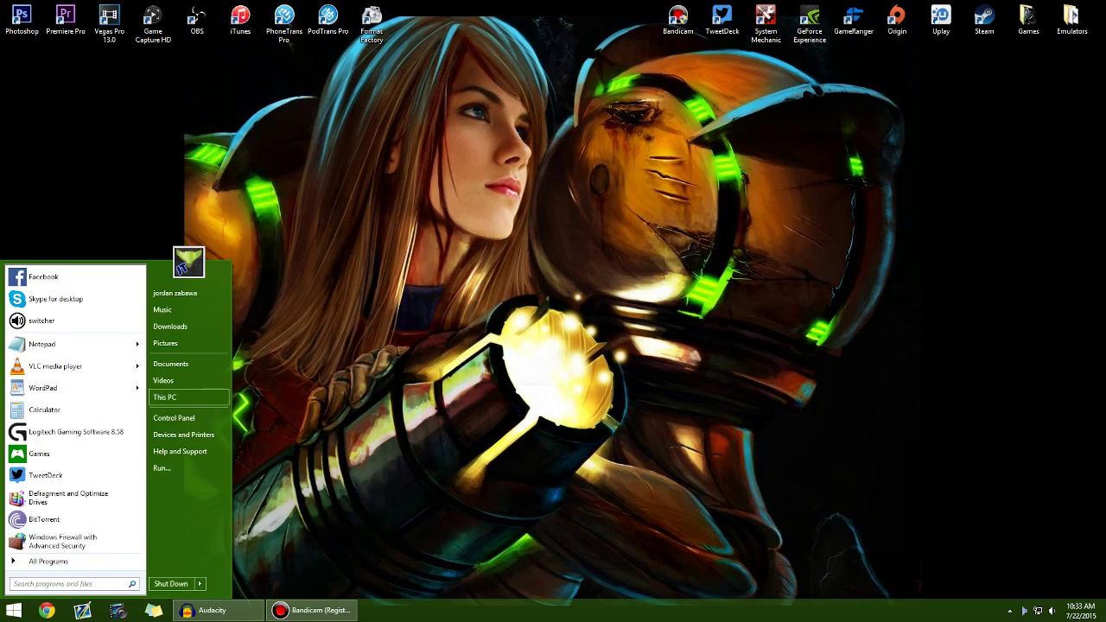
{"action": "left_click", "coordinate": [164, 397]}
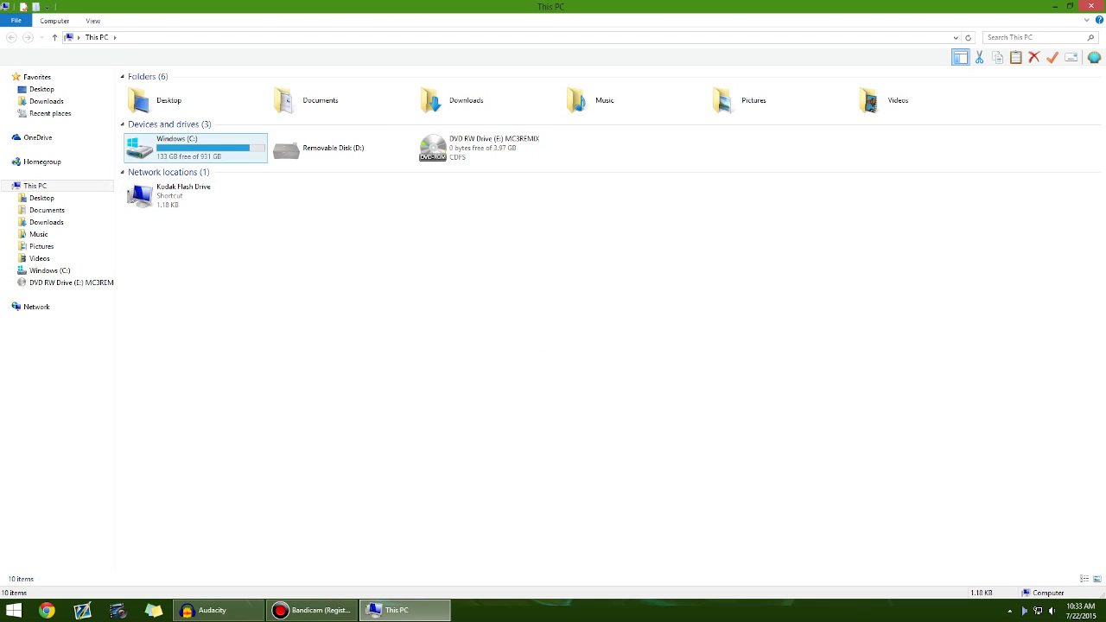
{"action": "double_click", "coordinate": [177, 147]}
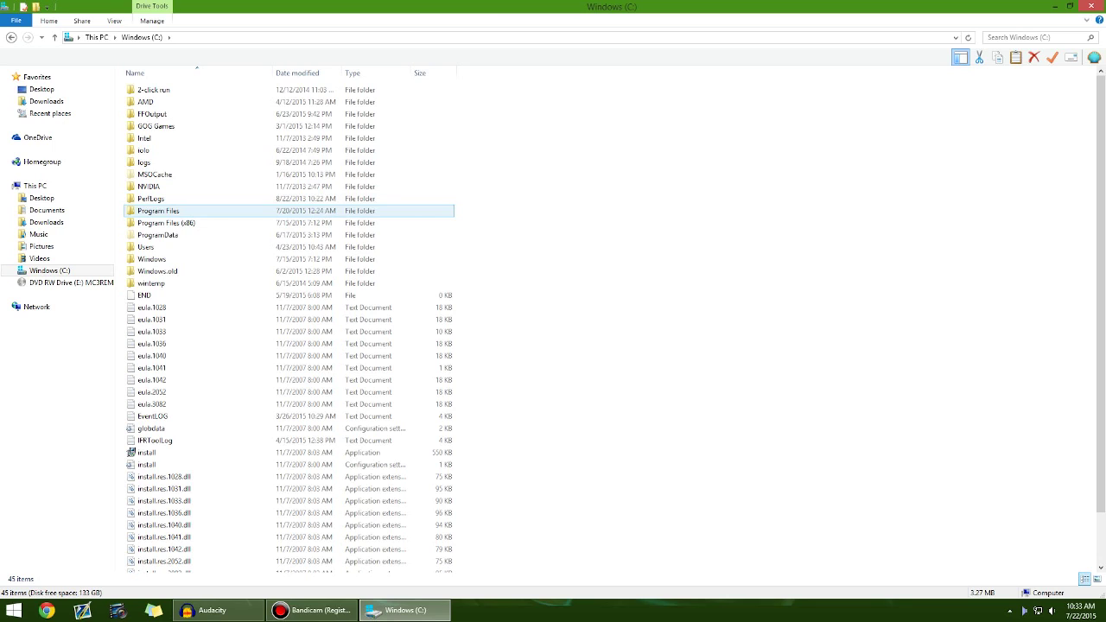
{"action": "double_click", "coordinate": [158, 210]}
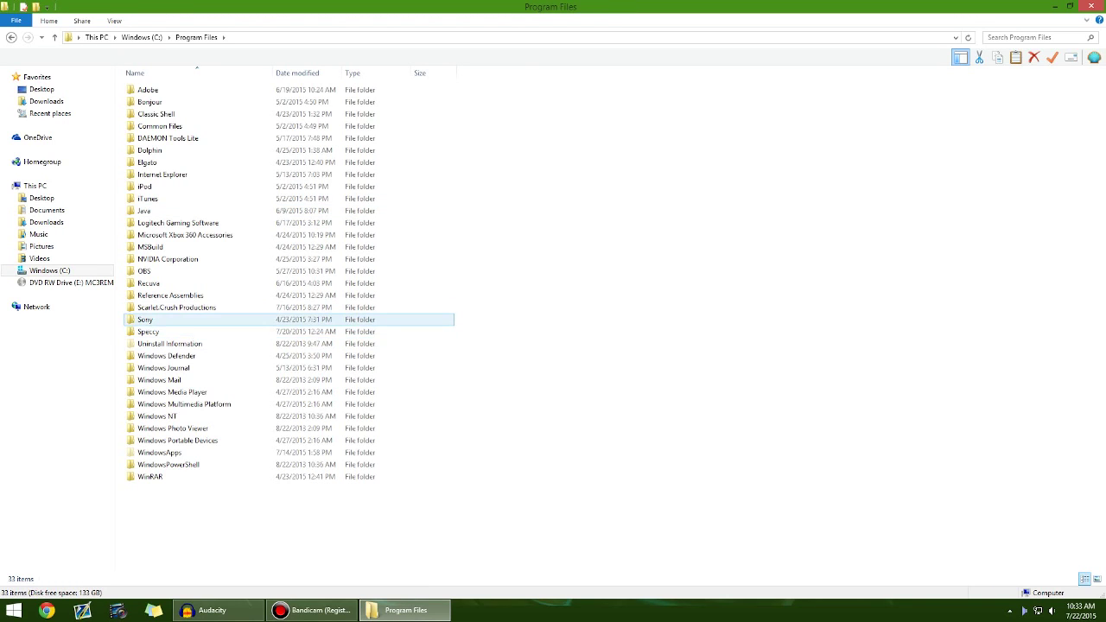
{"action": "double_click", "coordinate": [145, 319]}
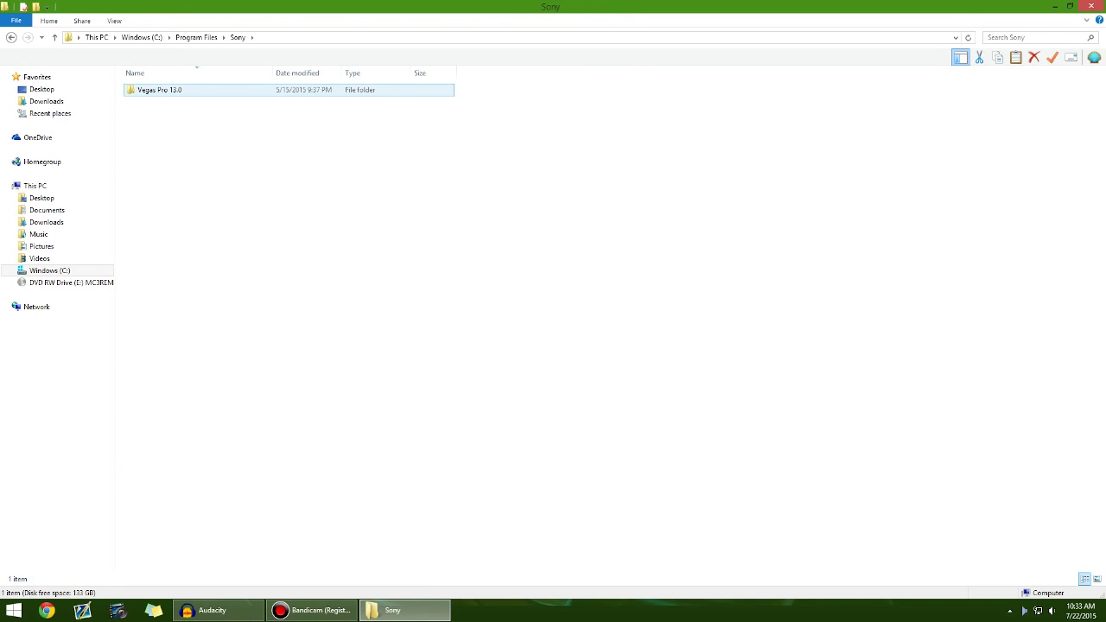
{"action": "double_click", "coordinate": [160, 90]}
{"action": "key", "text": "Down"}
{"action": "key", "text": "Down"}
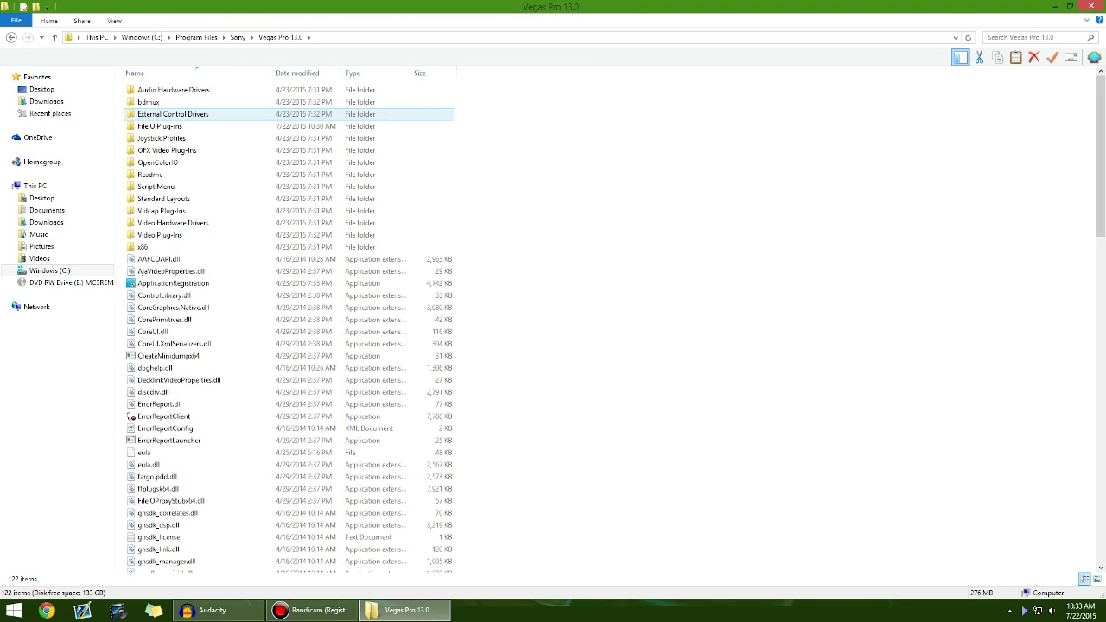
{"action": "key", "text": "Down"}
{"action": "double_click", "coordinate": [178, 127]}
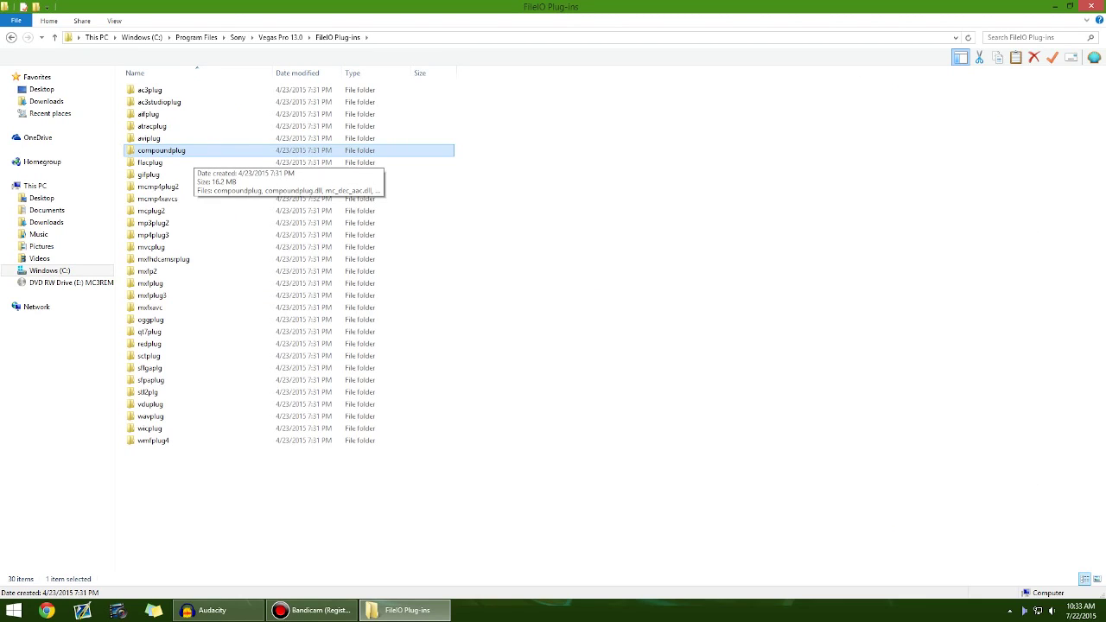
- Rename the compoundplug folder to compoundplug-trash and close the File Explorer window
{"action": "right_click", "coordinate": [184, 153]}
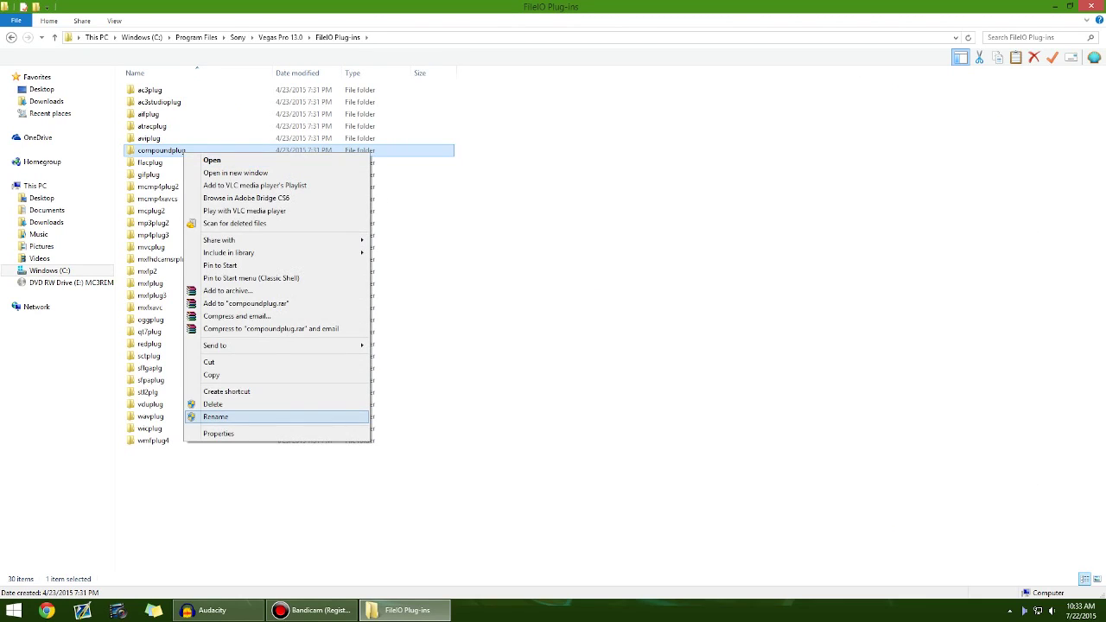
{"action": "left_click", "coordinate": [215, 417]}
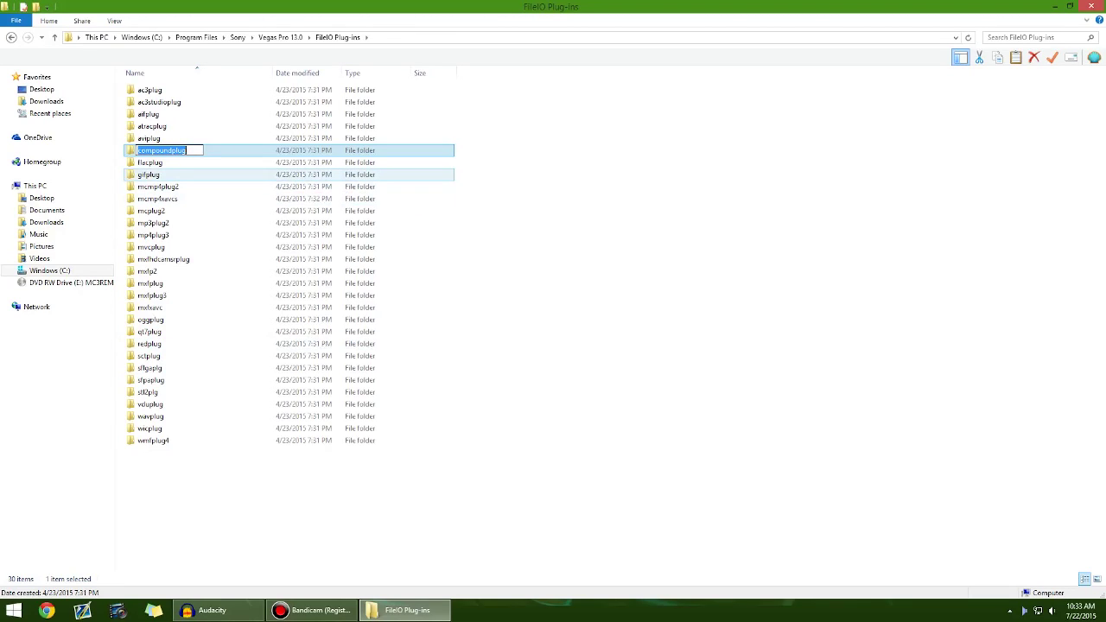
{"action": "left_click", "coordinate": [187, 151]}
{"action": "type", "text": "-trash"}
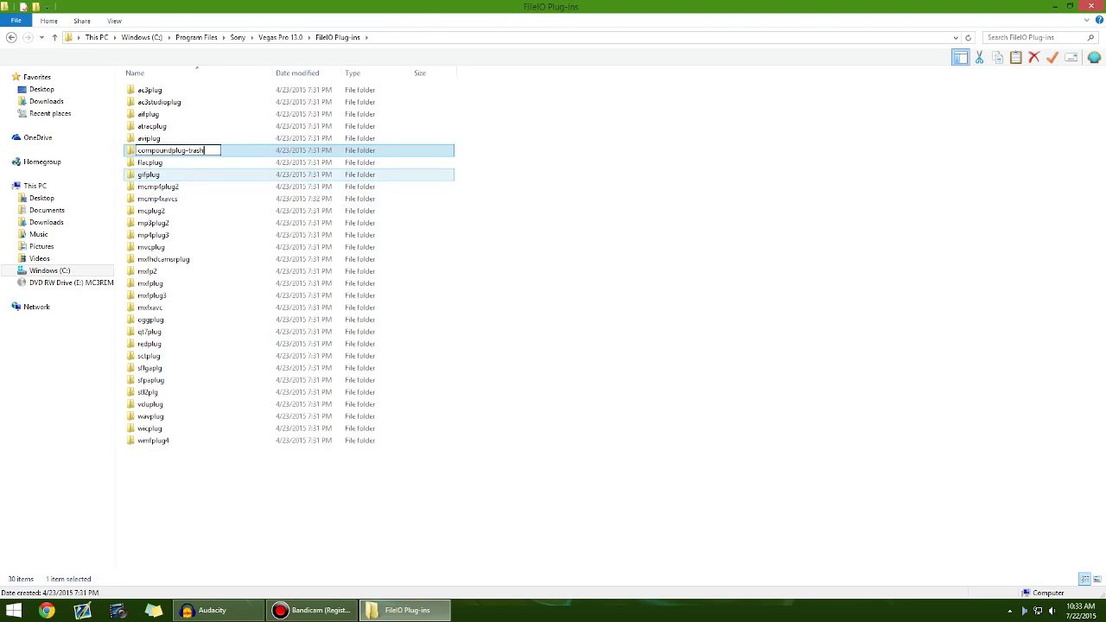
{"action": "key", "text": "Return"}
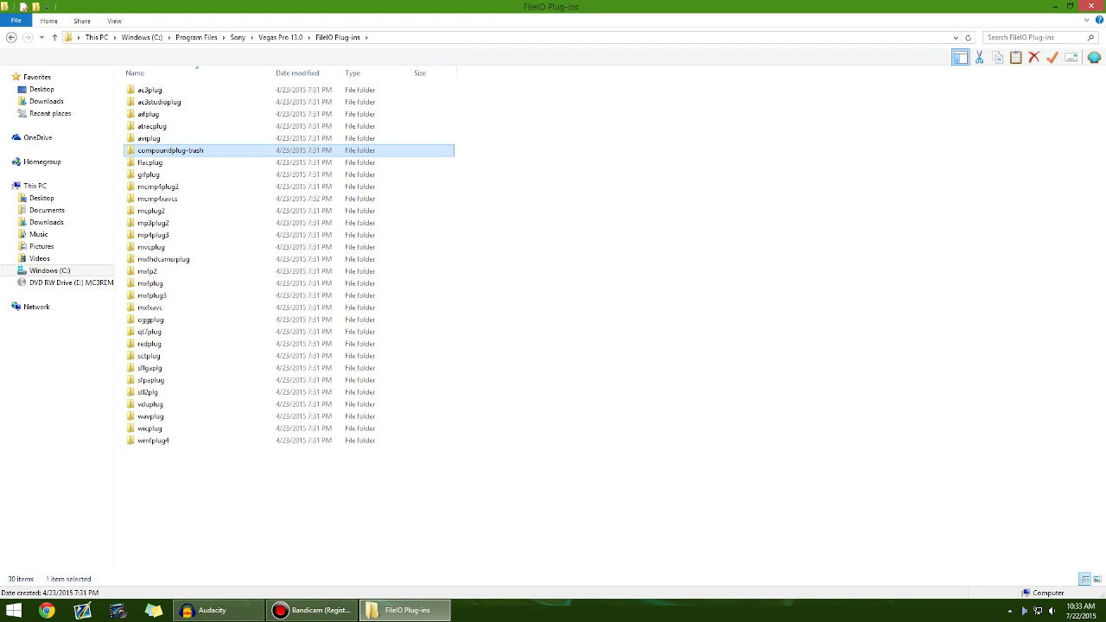
{"action": "left_click", "coordinate": [1091, 6]}
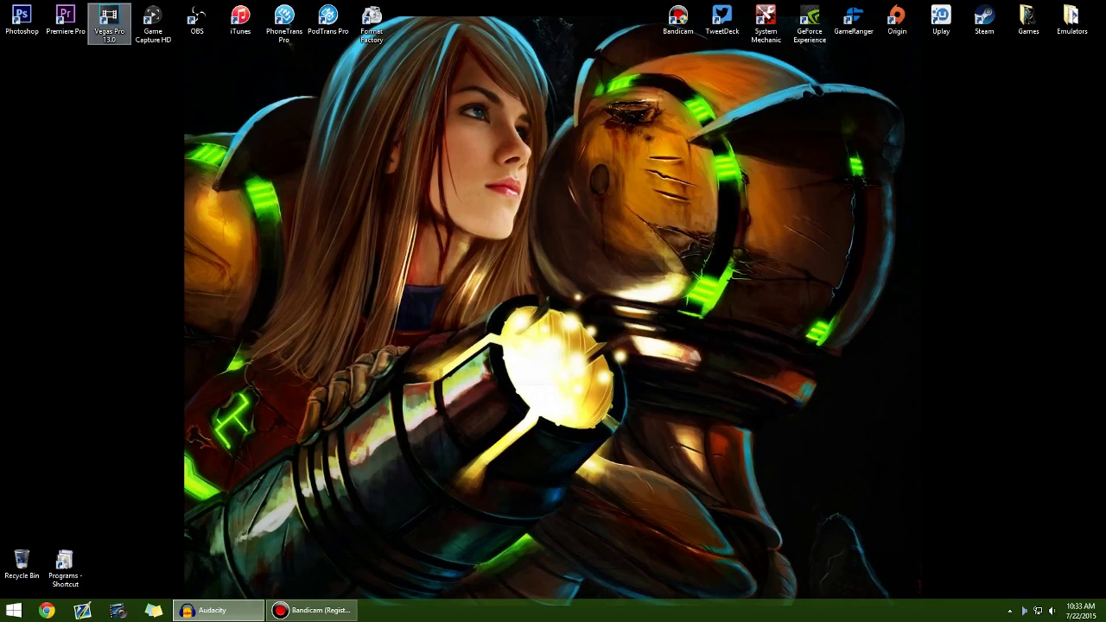
- Relaunch Vegas Pro 13.0 and open the same "My Great Game - My Great Capture" video to test the folder change
{"action": "double_click", "coordinate": [109, 24]}
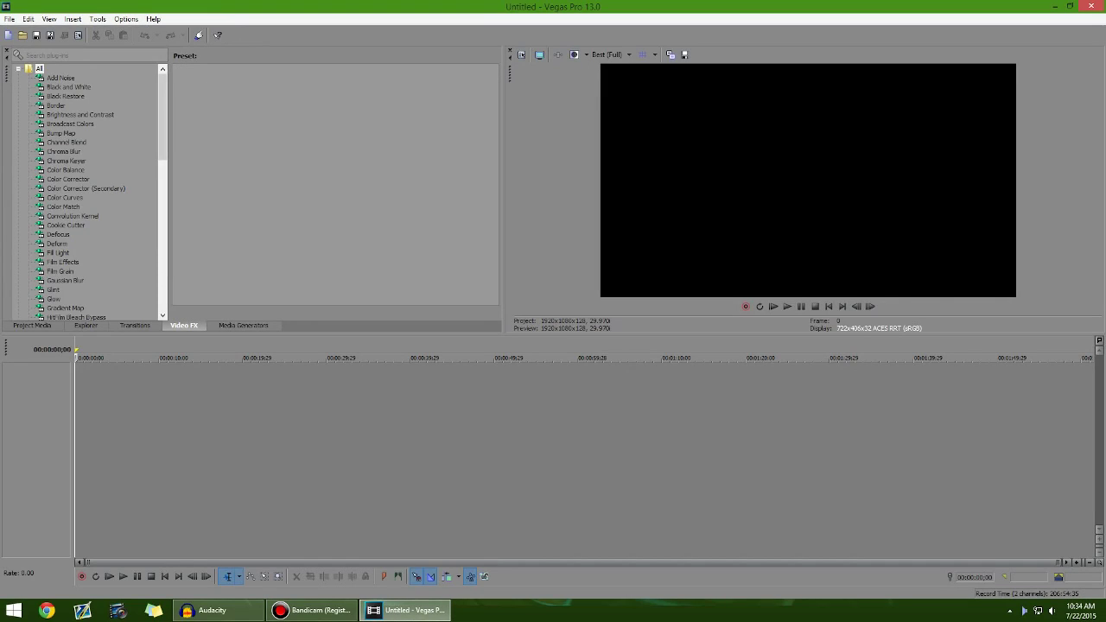
{"action": "key", "text": "ctrl+o"}
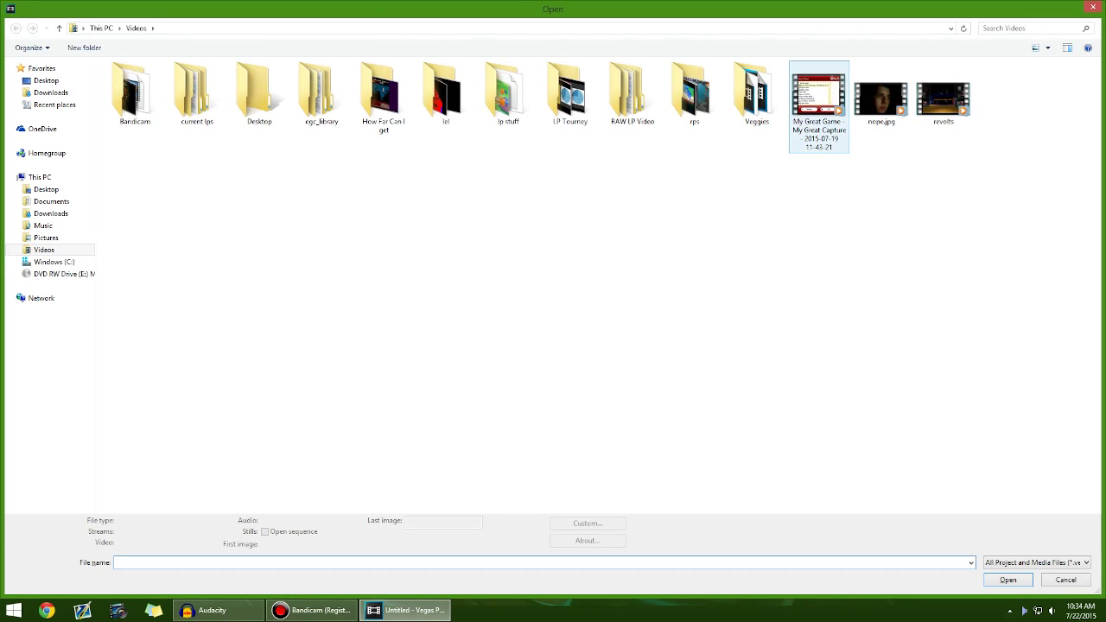
{"action": "double_click", "coordinate": [819, 107]}
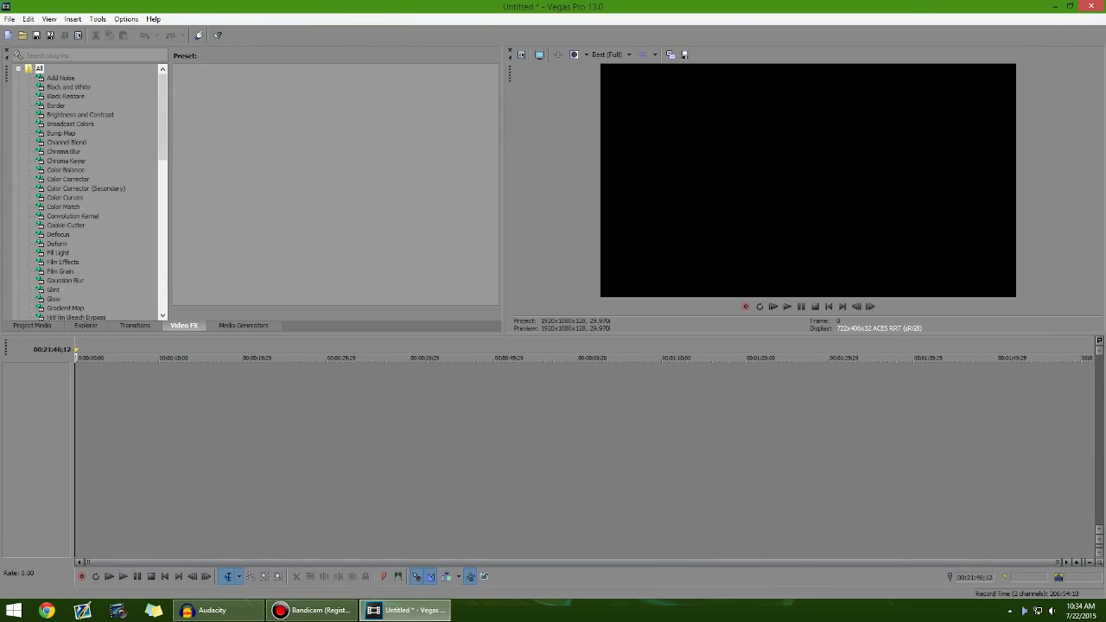
- Set the project's view transform to Off in the project properties
{"action": "left_click", "coordinate": [425, 419]}
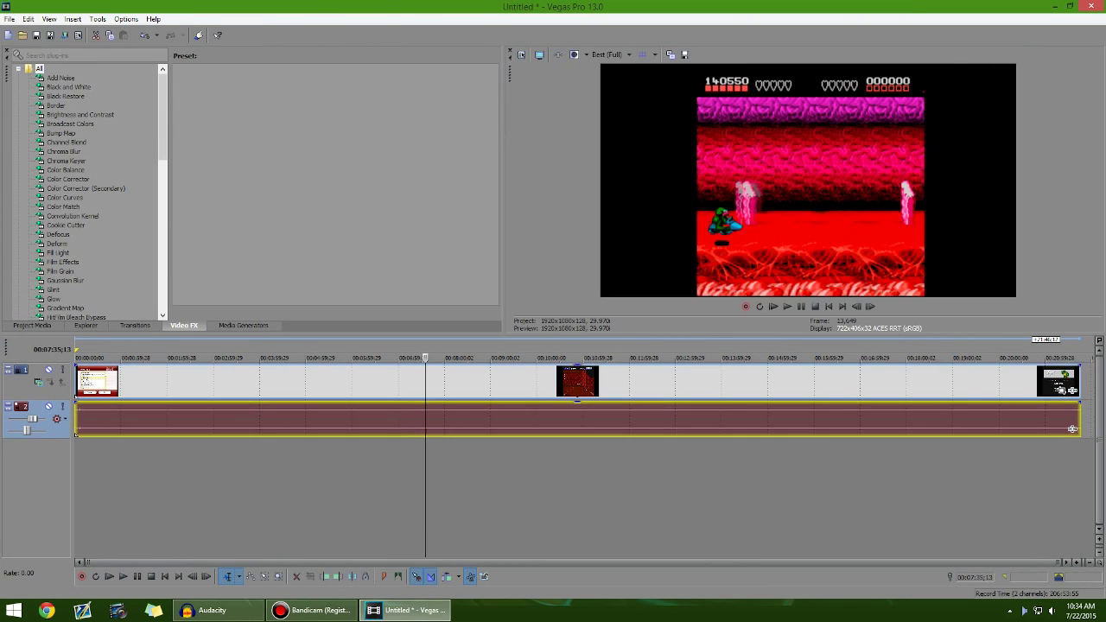
{"action": "left_click", "coordinate": [521, 54]}
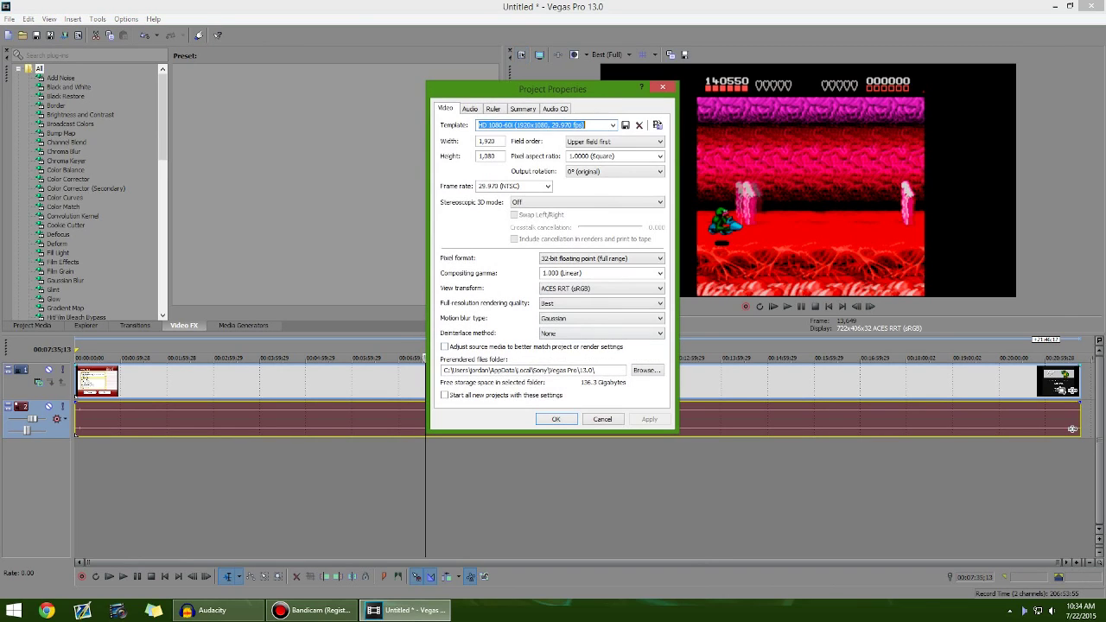
{"action": "left_click", "coordinate": [601, 289]}
{"action": "left_click", "coordinate": [588, 299]}
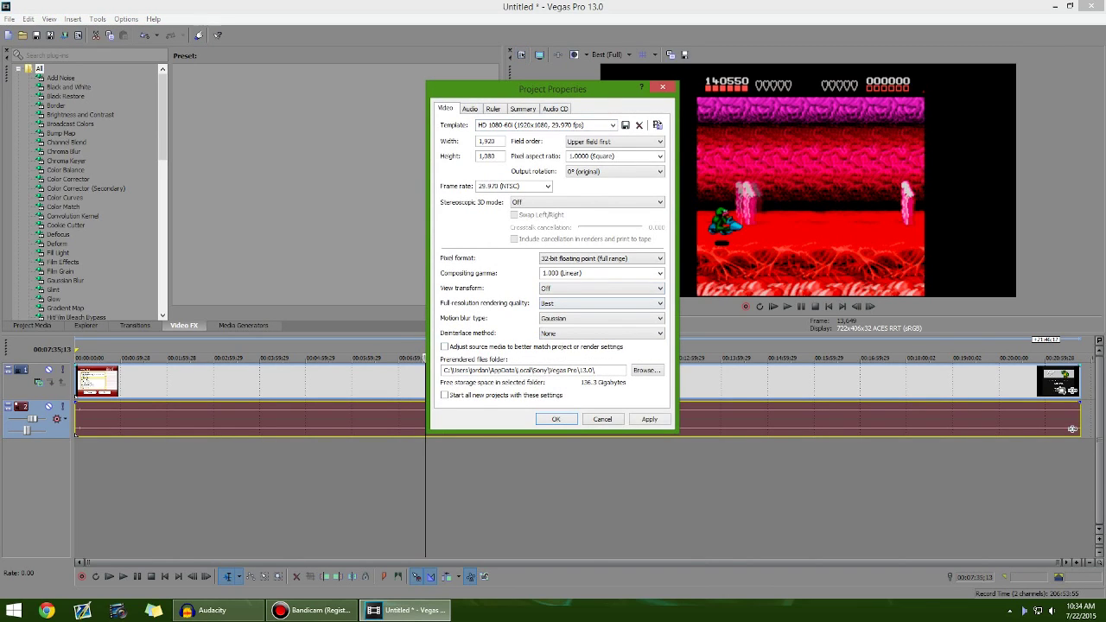
{"action": "left_click", "coordinate": [571, 419]}
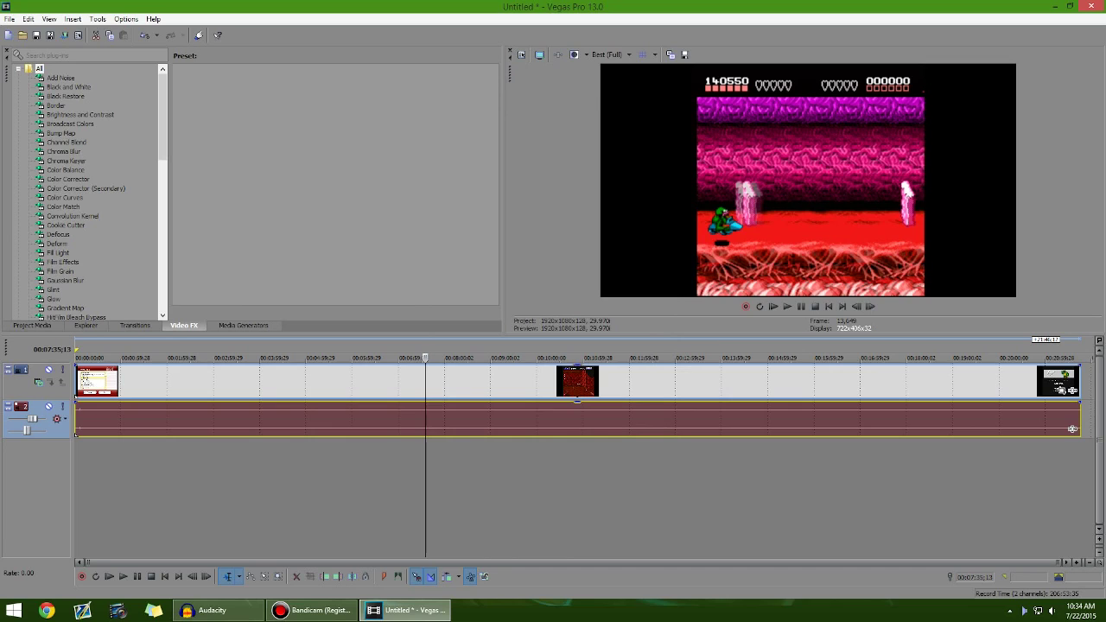
- Play the clip from about 00:03:39 and jump ahead to about 00:05:28 to check its picture and sound
{"action": "left_click", "coordinate": [369, 488]}
{"action": "left_click", "coordinate": [244, 488]}
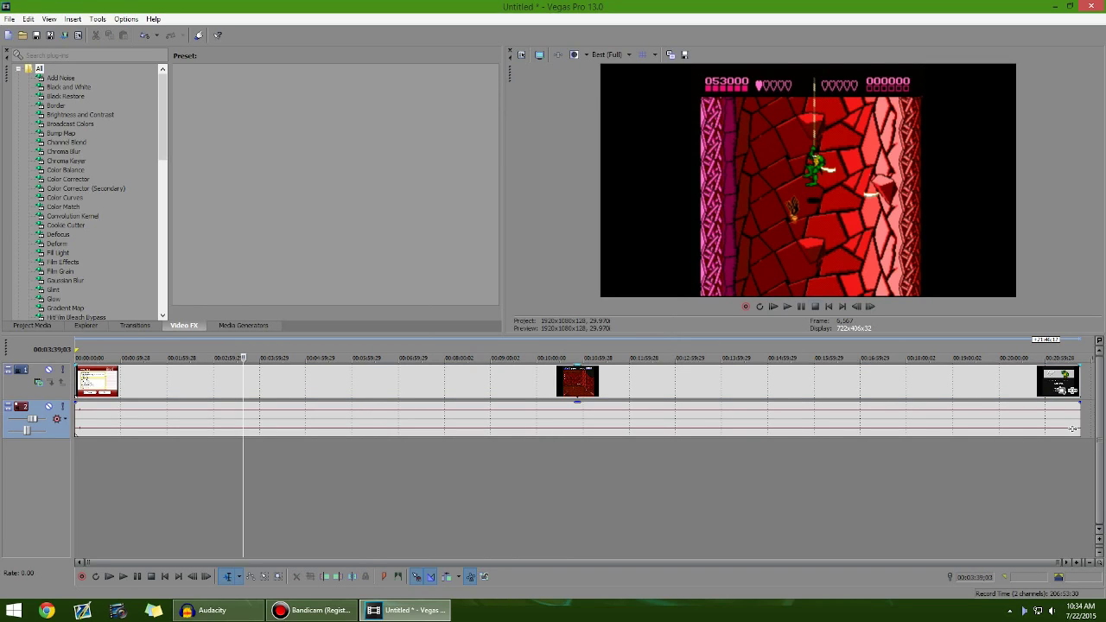
{"action": "key", "text": "space"}
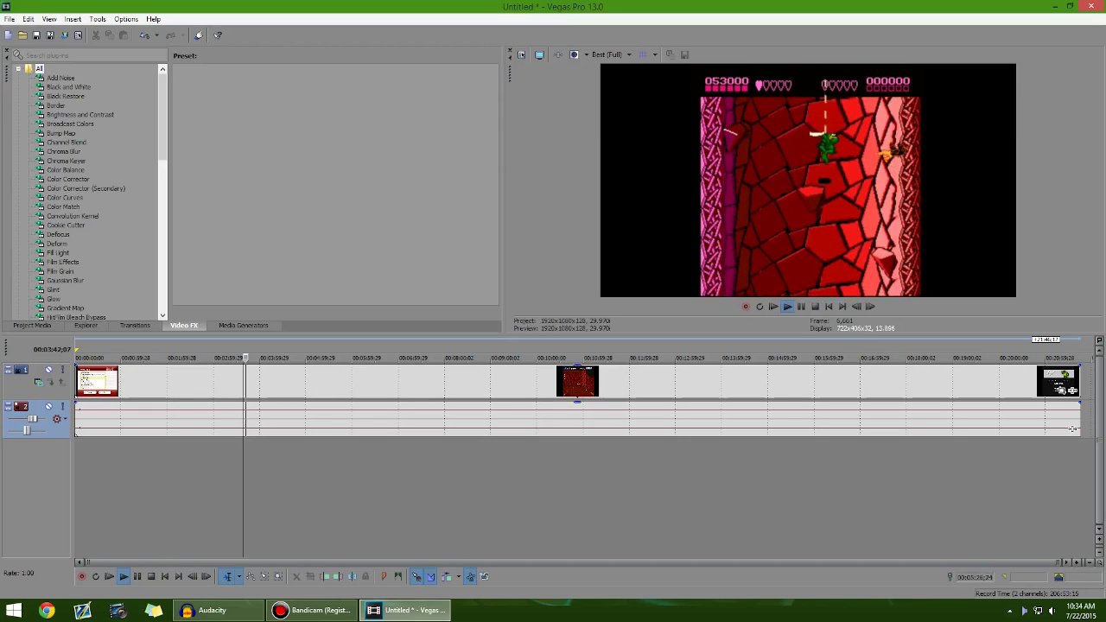
{"action": "left_click", "coordinate": [327, 488]}
- Set the video event to Disable resample in its properties and pause playback
{"action": "right_click", "coordinate": [639, 381]}
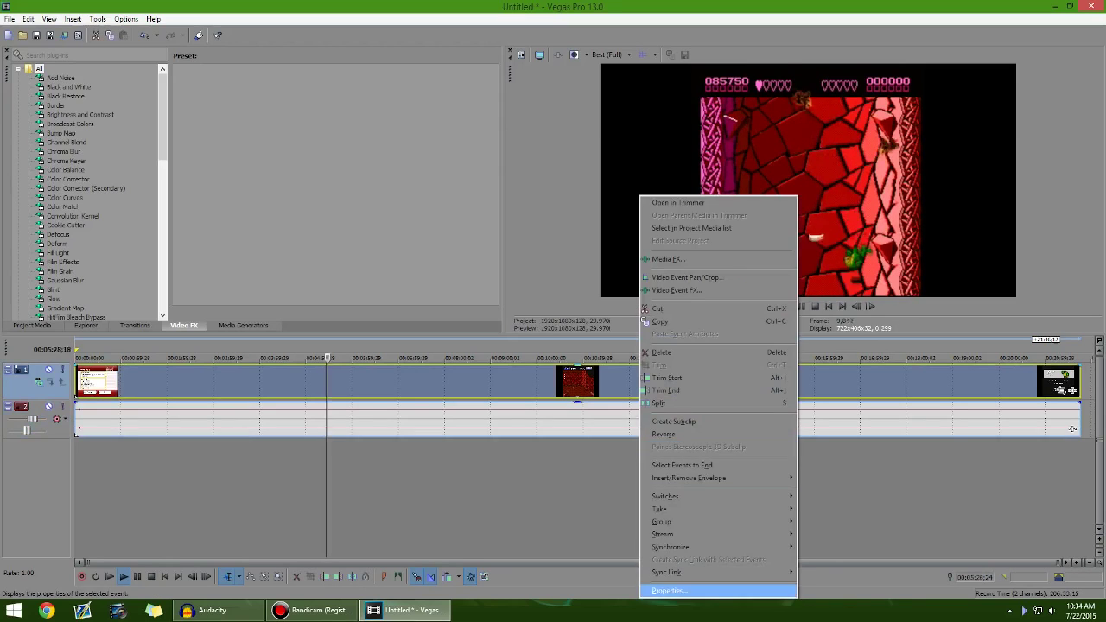
{"action": "left_click", "coordinate": [669, 591]}
{"action": "left_click", "coordinate": [465, 238]}
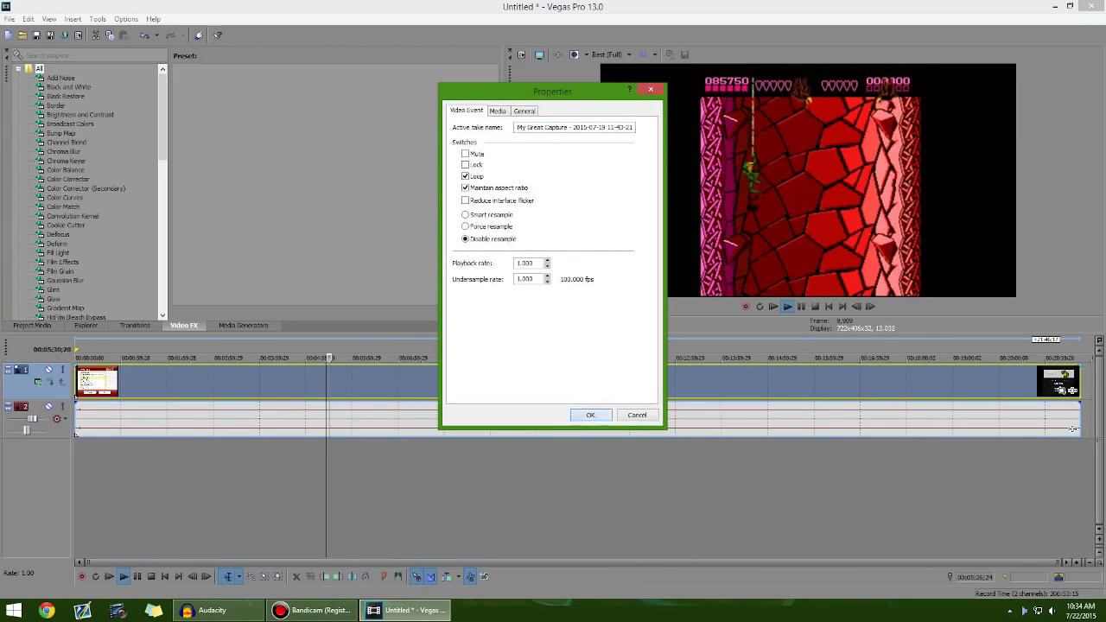
{"action": "left_click", "coordinate": [591, 415]}
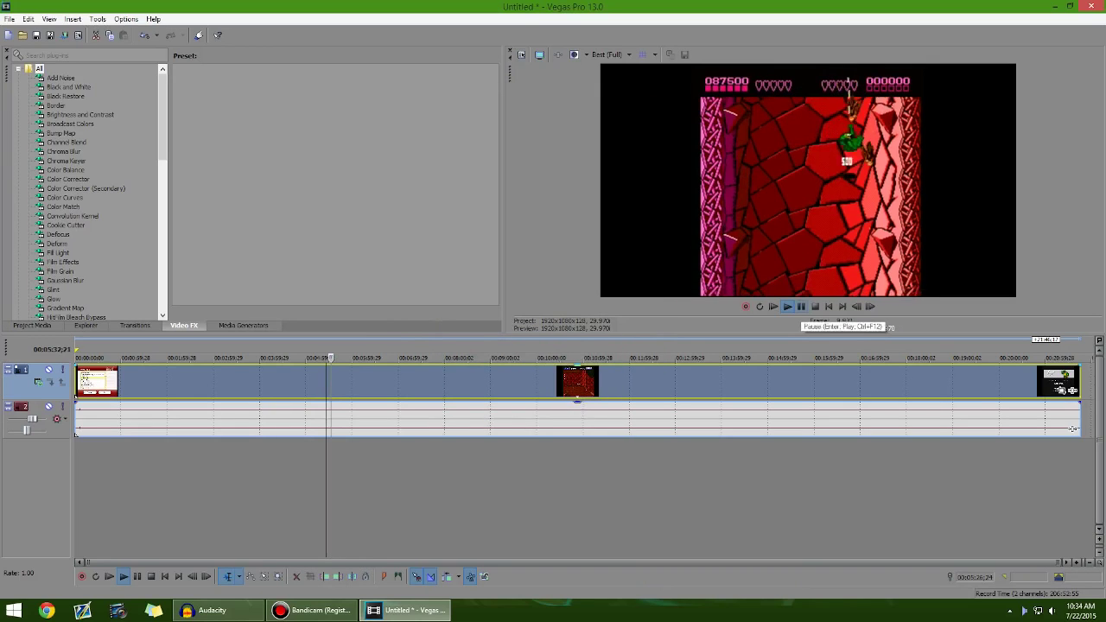
{"action": "left_click", "coordinate": [800, 307]}
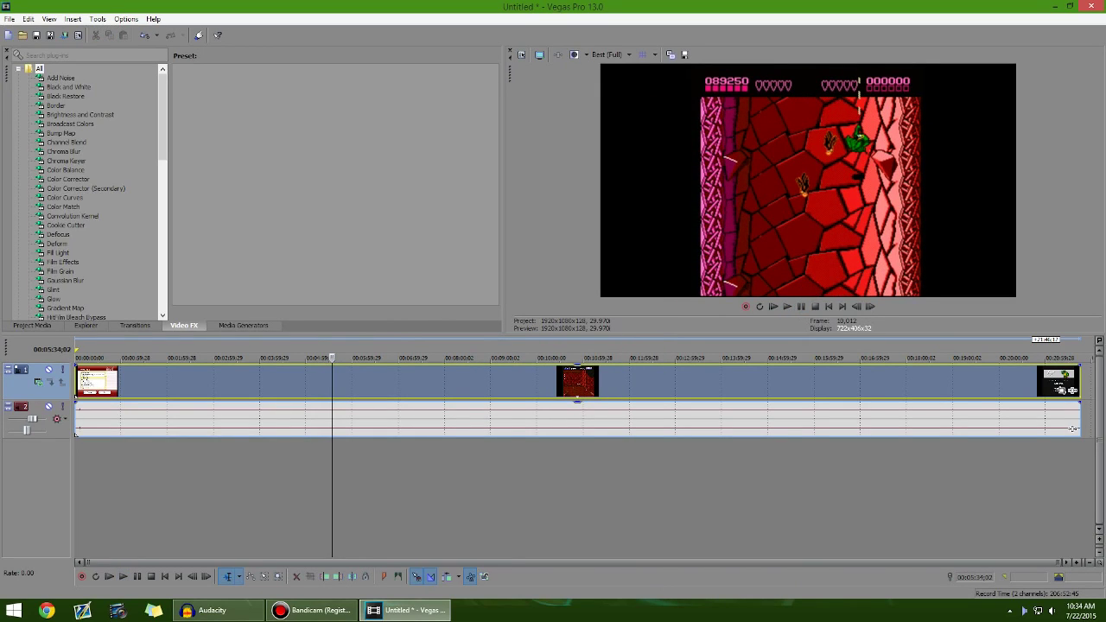
- Jump through several points of the clip to inspect it, and close Vegas Pro without saving the project
{"action": "left_click", "coordinate": [510, 492]}
{"action": "left_click", "coordinate": [773, 492]}
{"action": "left_click", "coordinate": [865, 492]}
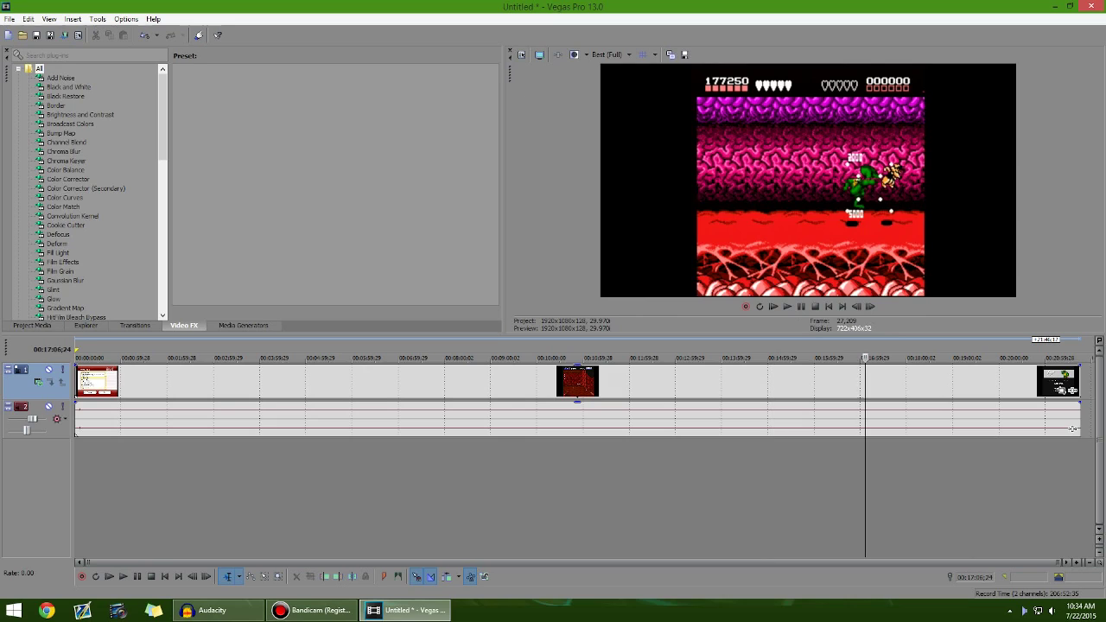
{"action": "left_click", "coordinate": [728, 493]}
{"action": "left_click", "coordinate": [319, 493]}
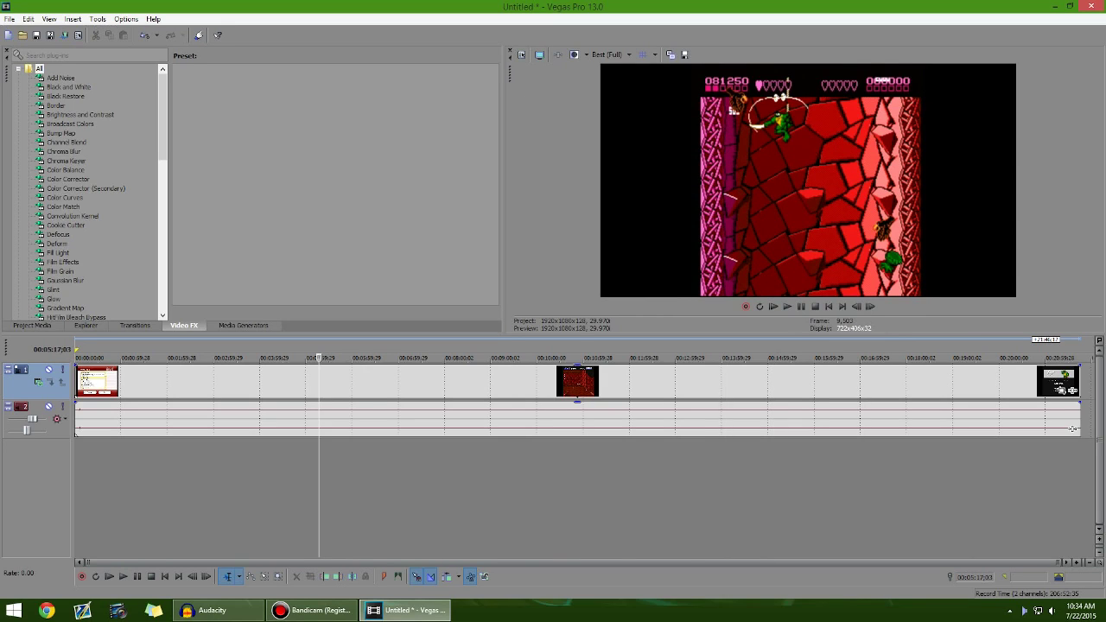
{"action": "left_click", "coordinate": [1090, 6]}
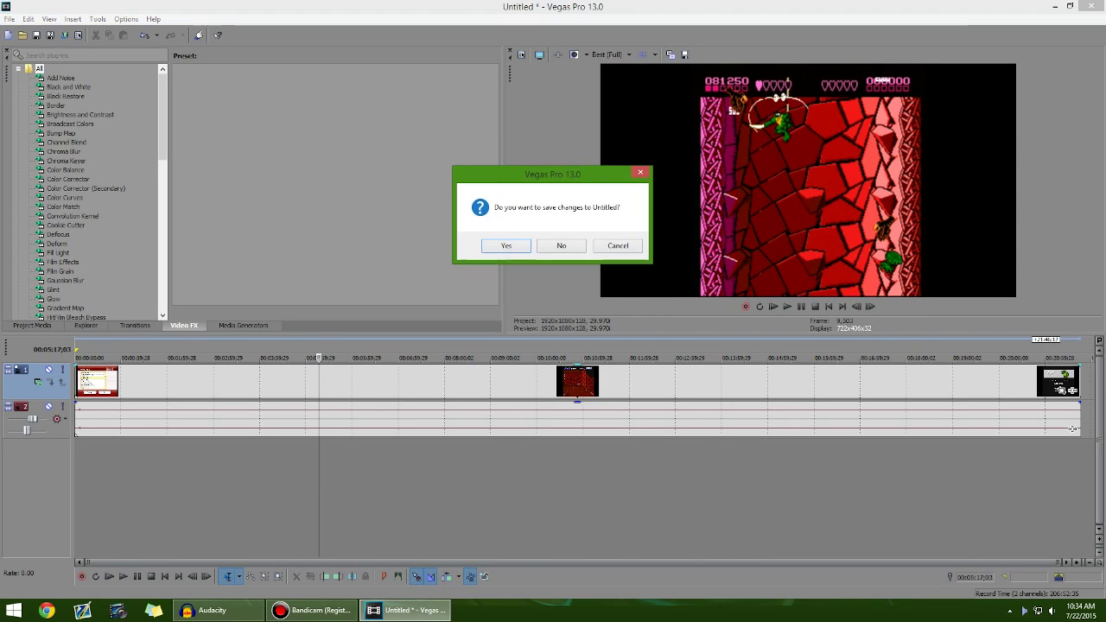
{"action": "left_click", "coordinate": [572, 247]}
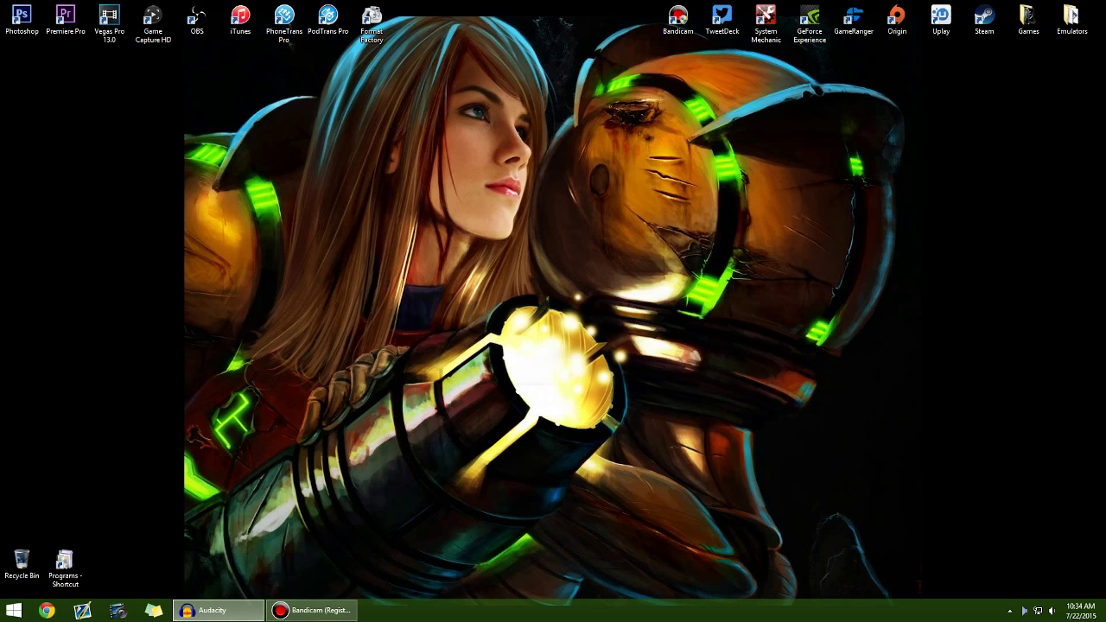
{"action": "left_click_drag", "start_coordinate": [1093, 120], "coordinate": [2, 2]}
{"action": "left_click", "coordinate": [87, 130]}
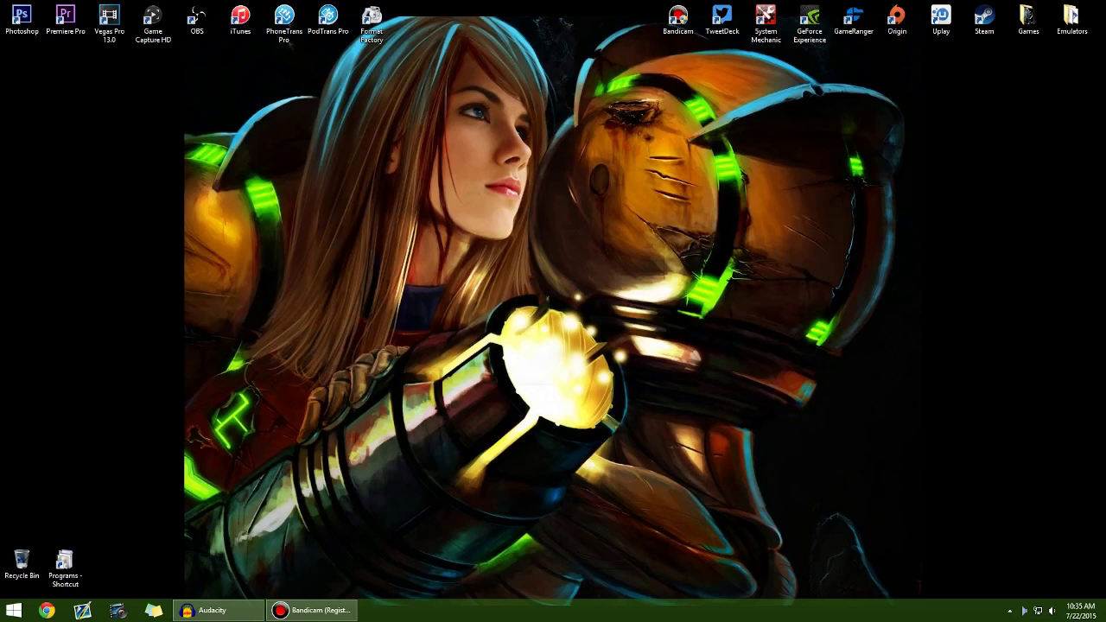
- Open the Program Files folder on the Windows (C:) drive in File Explorer
{"action": "left_click", "coordinate": [14, 611]}
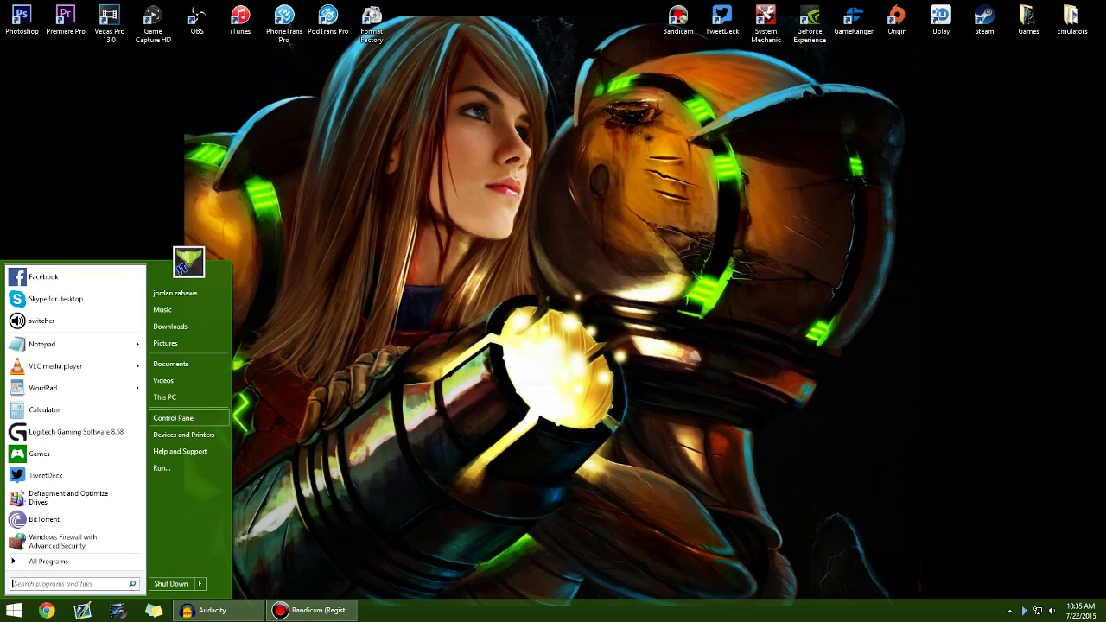
{"action": "left_click", "coordinate": [178, 397]}
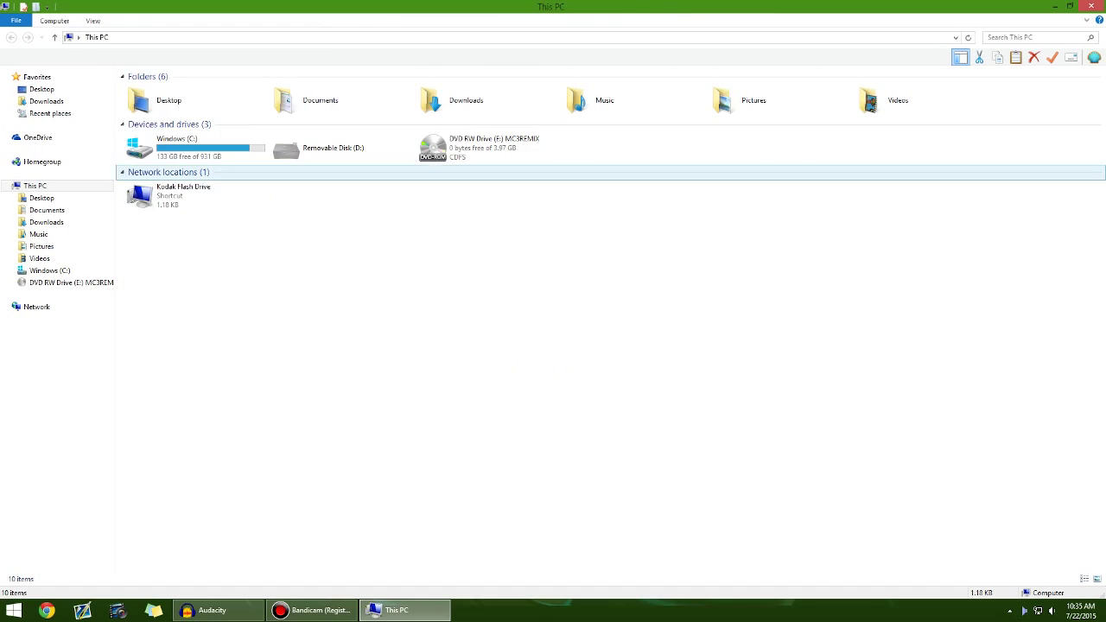
{"action": "double_click", "coordinate": [188, 140]}
{"action": "key", "text": "Up"}
{"action": "key", "text": "Up"}
{"action": "key", "text": "Return"}
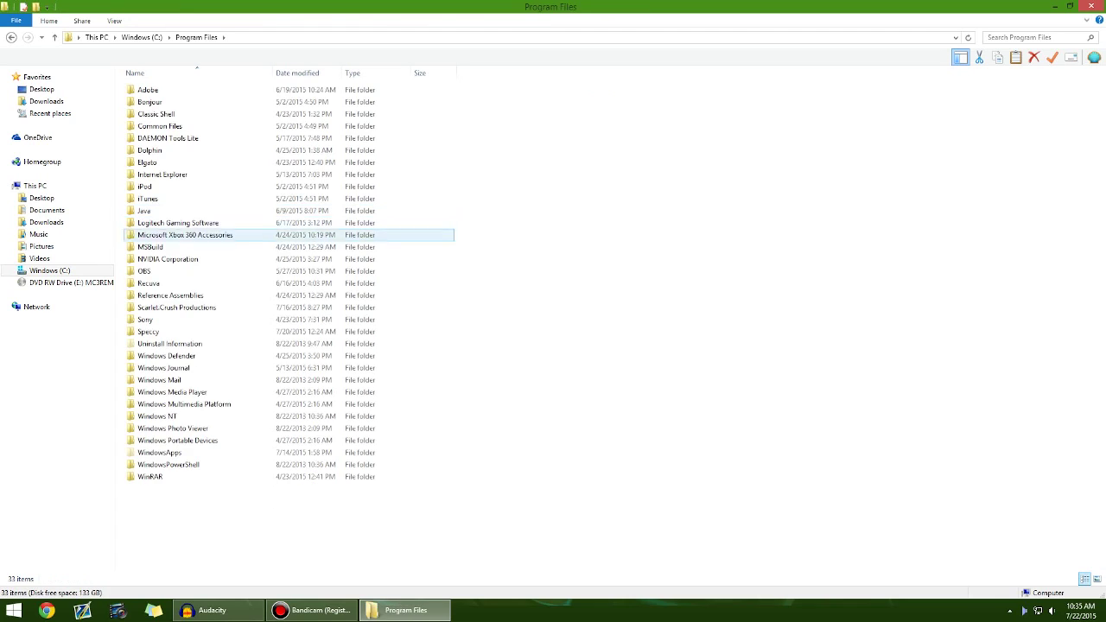
- Open the Vegas Pro 13.0 folder inside the Sony folder
{"action": "key", "text": "Down"}
{"action": "key", "text": "Down"}
{"action": "key", "text": "Down"}
{"action": "key", "text": "Down"}
{"action": "key", "text": "Down"}
{"action": "double_click", "coordinate": [164, 320]}
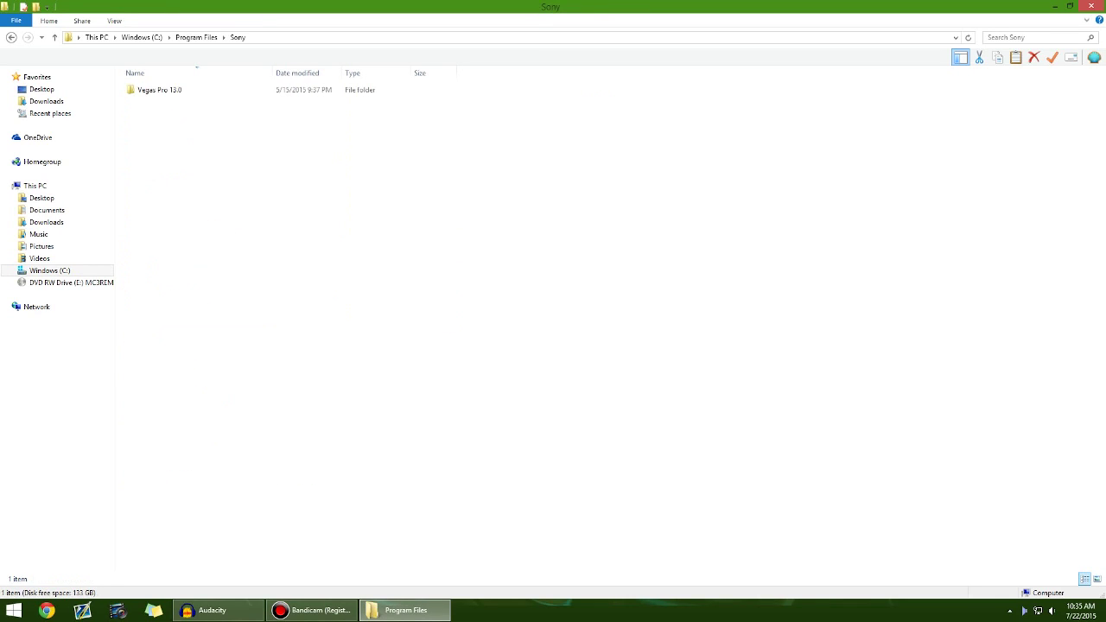
{"action": "key", "text": "Down"}
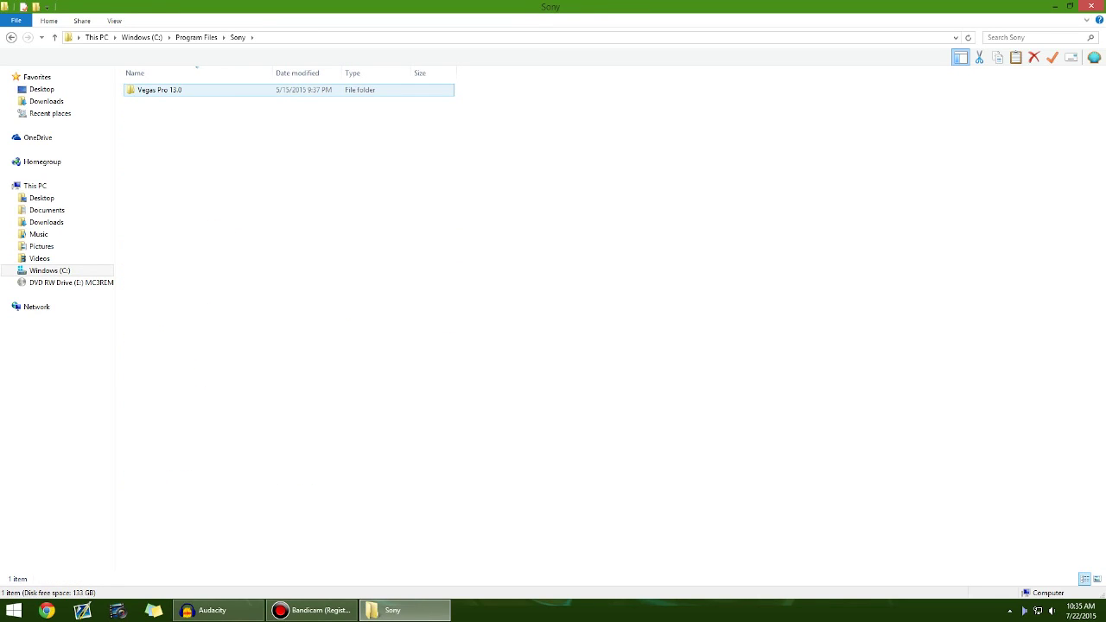
{"action": "key", "text": "Return"}
- Open the FileIO Plug-ins folder of Vegas Pro 13.0
{"action": "key", "text": "Down"}
{"action": "key", "text": "Down"}
{"action": "key", "text": "Down"}
{"action": "key", "text": "Down"}
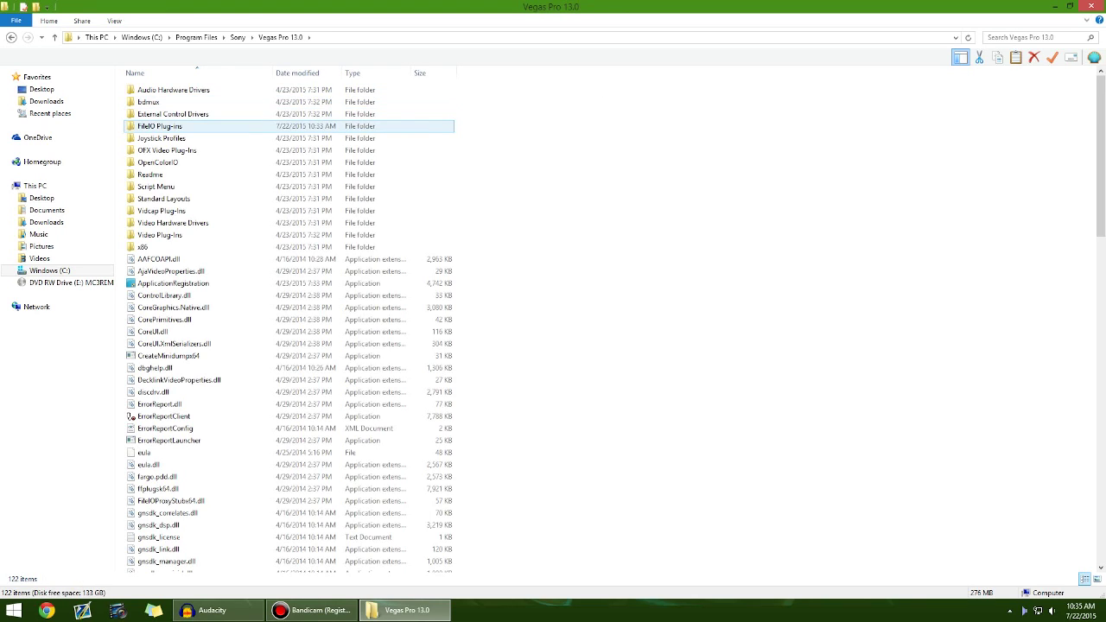
{"action": "key", "text": "Up"}
{"action": "key", "text": "Down"}
{"action": "key", "text": "Return"}
- Rename the compoundplug-trash folder to its original name, compoundplug
{"action": "key", "text": "Down"}
{"action": "key", "text": "Down"}
{"action": "key", "text": "Down"}
{"action": "key", "text": "Down"}
{"action": "key", "text": "Down"}
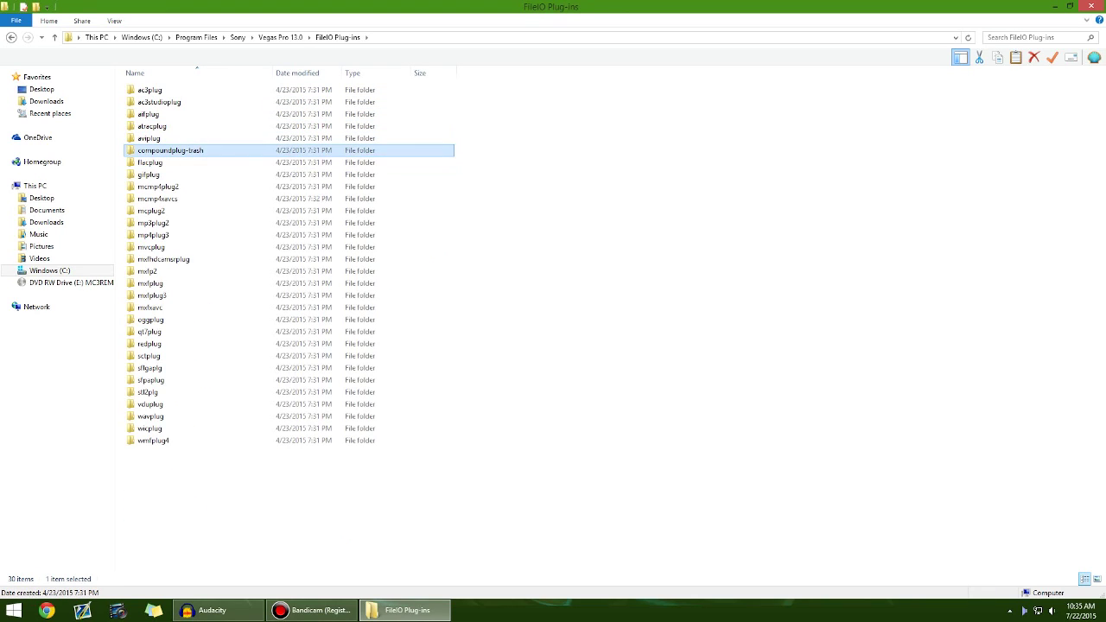
{"action": "key", "text": "Menu"}
{"action": "left_click", "coordinate": [219, 409]}
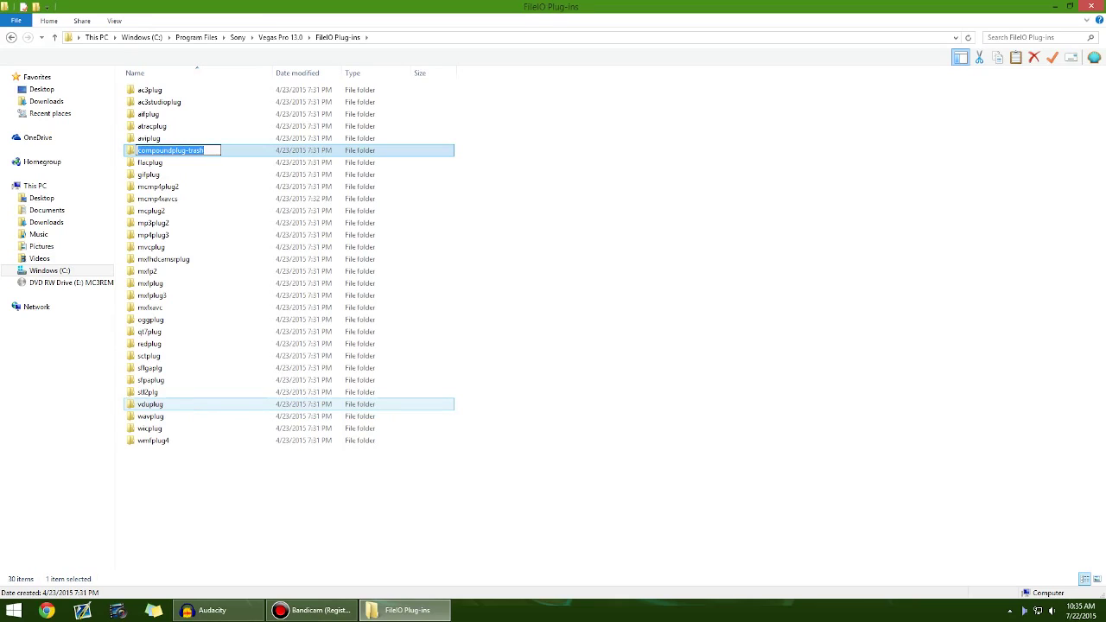
{"action": "key", "text": "Right"}
{"action": "key", "text": "BackSpace"}
{"action": "key", "text": "BackSpace"}
{"action": "key", "text": "BackSpace"}
{"action": "key", "text": "BackSpace"}
{"action": "key", "text": "BackSpace"}
{"action": "key", "text": "BackSpace"}
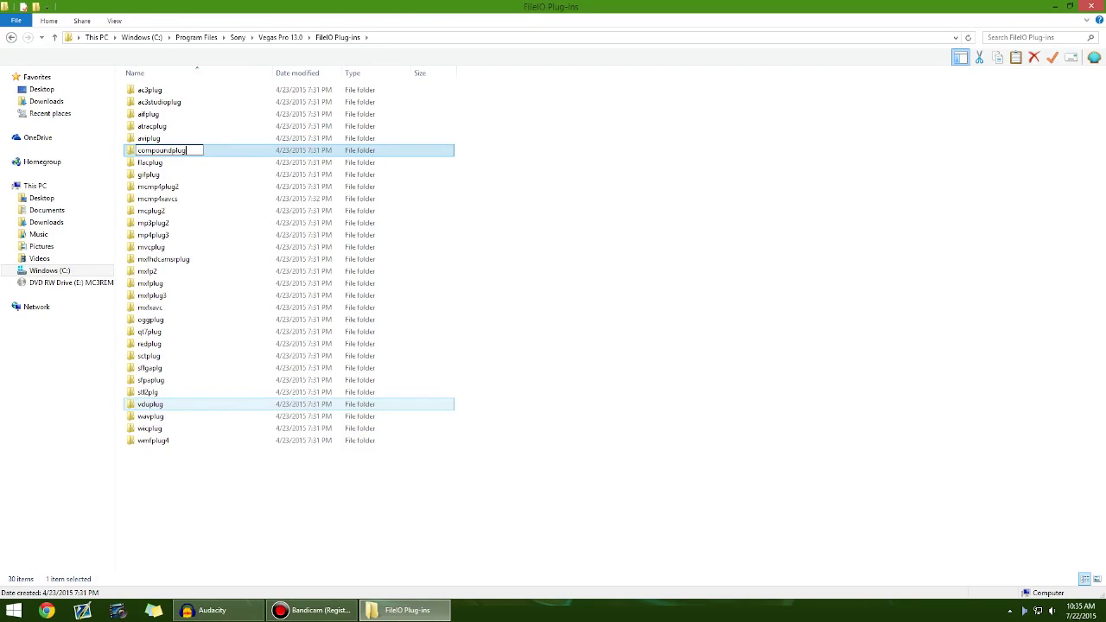
{"action": "key", "text": "Return"}
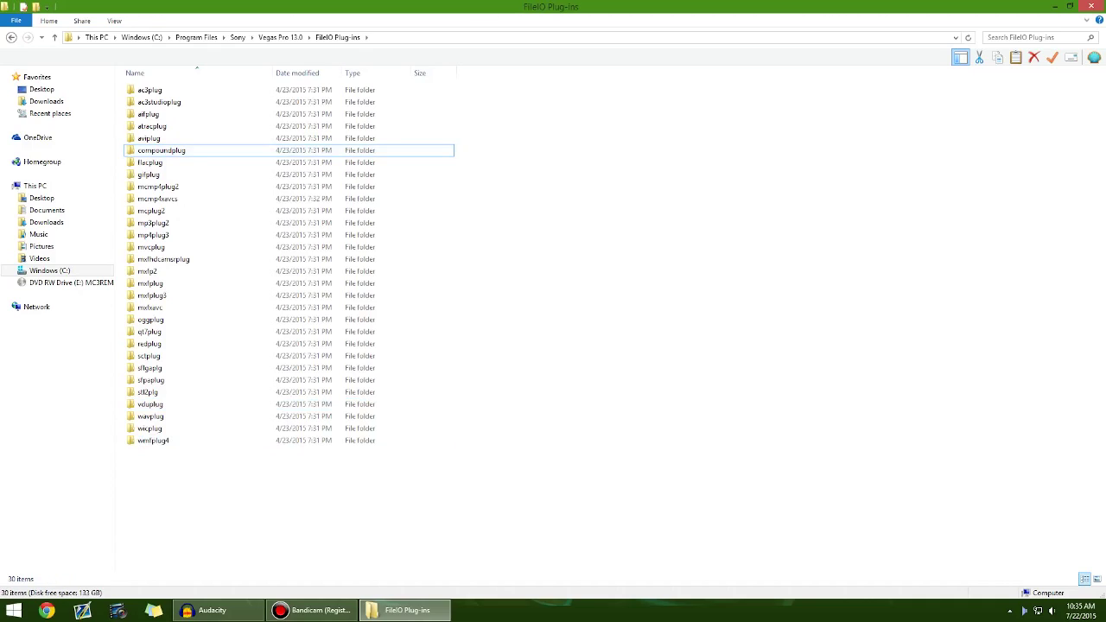
- Rename the compoundplug folder to compoundplug-trash and close the File Explorer window
{"action": "mouse_move", "coordinate": [1105, 1]}
{"action": "right_click", "coordinate": [177, 151]}
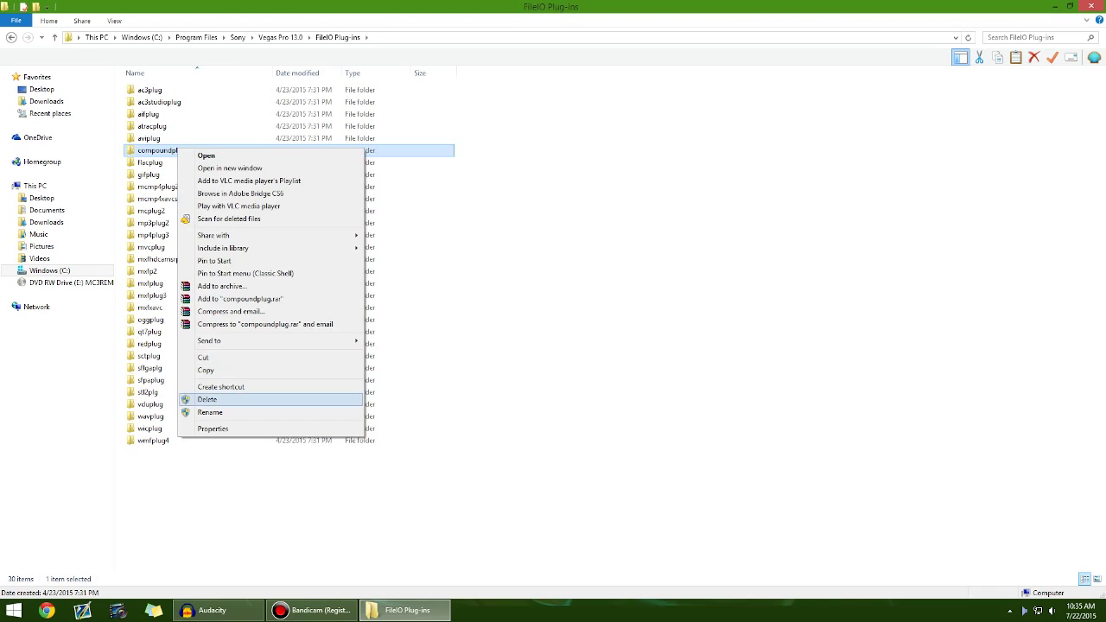
{"action": "left_click", "coordinate": [210, 412]}
{"action": "key", "text": "End"}
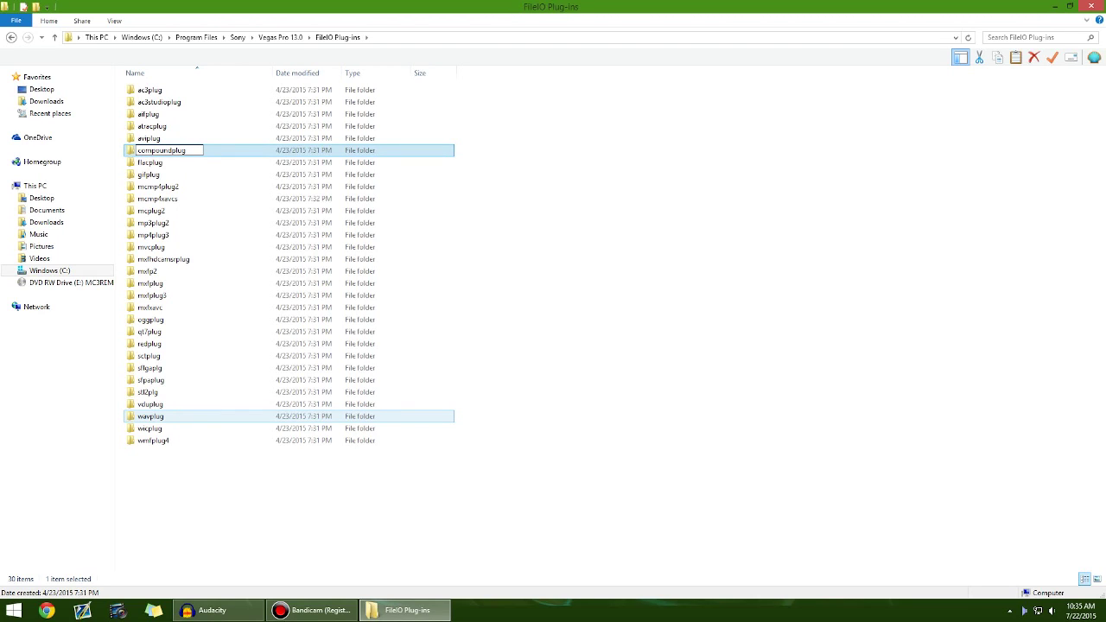
{"action": "type", "text": "-trash"}
{"action": "key", "text": "Return"}
{"action": "left_click", "coordinate": [1091, 6]}
- Switch the desktop to the next background image
{"action": "left_click_drag", "start_coordinate": [1074, 82], "coordinate": [0, 0]}
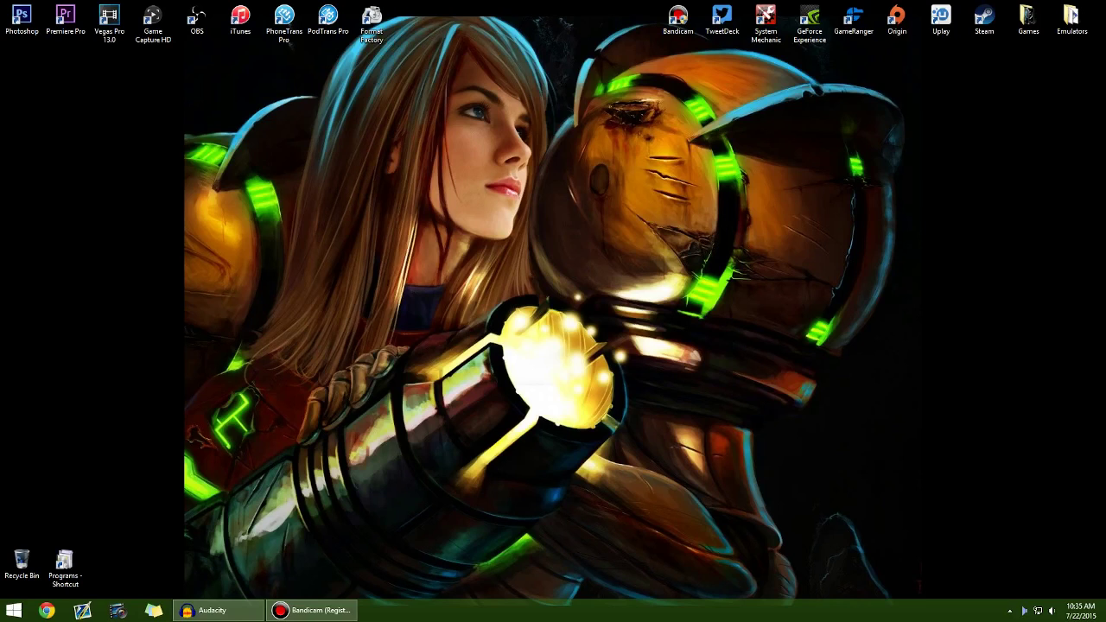
{"action": "right_click", "coordinate": [607, 219]}
{"action": "left_click", "coordinate": [665, 316]}
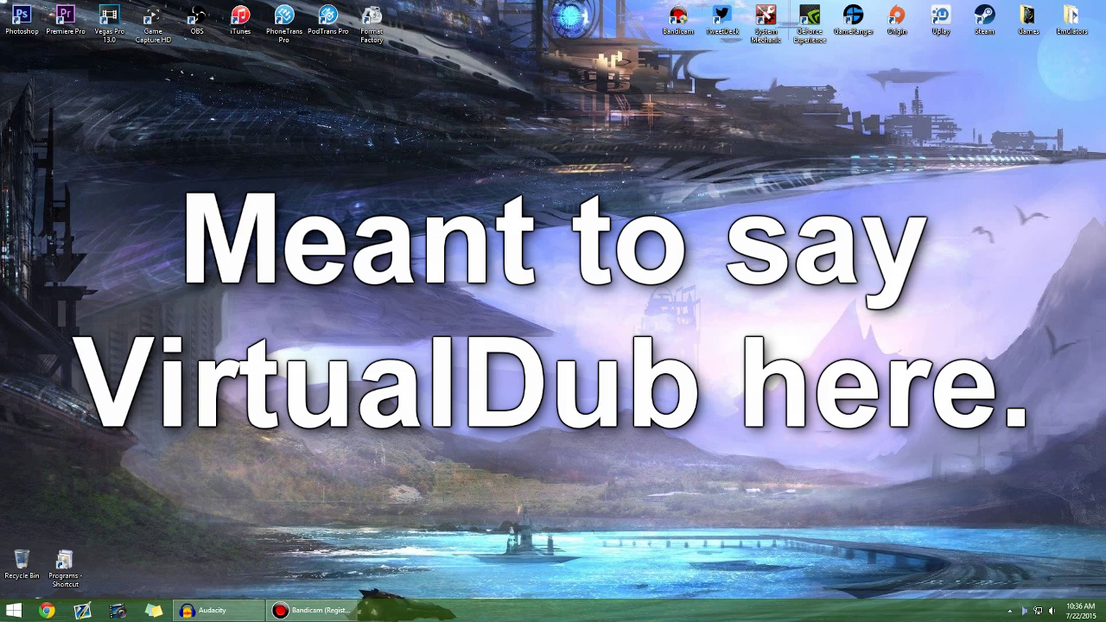
{"action": "left_click_drag", "start_coordinate": [1, 96], "coordinate": [976, 11]}
{"action": "left_click", "coordinate": [967, 78]}
{"action": "left_click_drag", "start_coordinate": [0, 146], "coordinate": [1071, 10]}
{"action": "left_click", "coordinate": [968, 104]}
{"action": "left_click", "coordinate": [14, 610]}
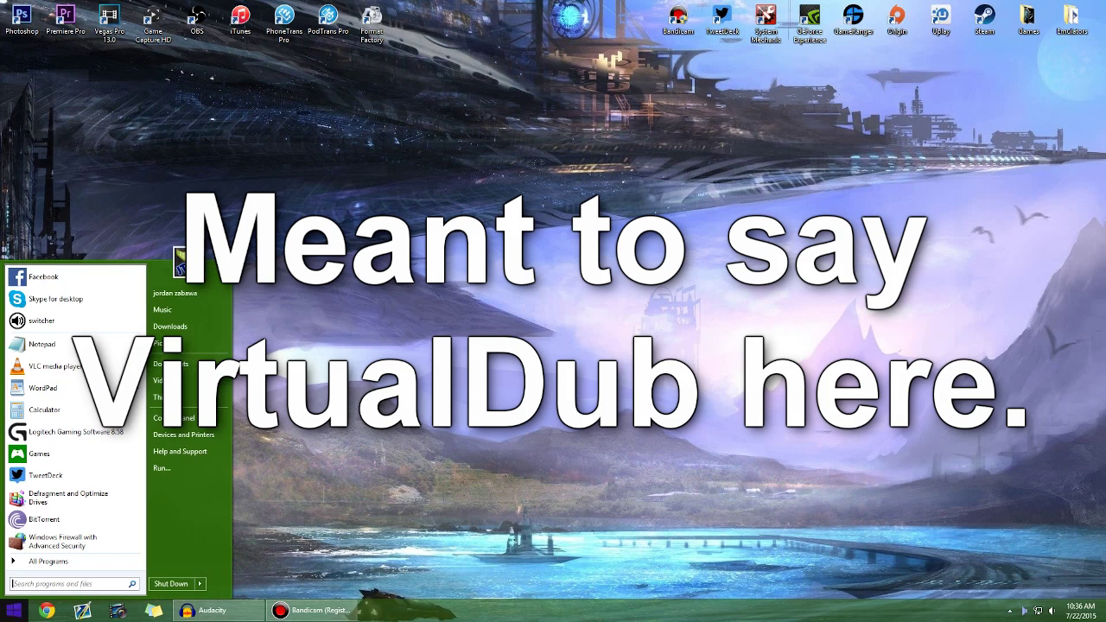
{"action": "key", "text": "Escape"}
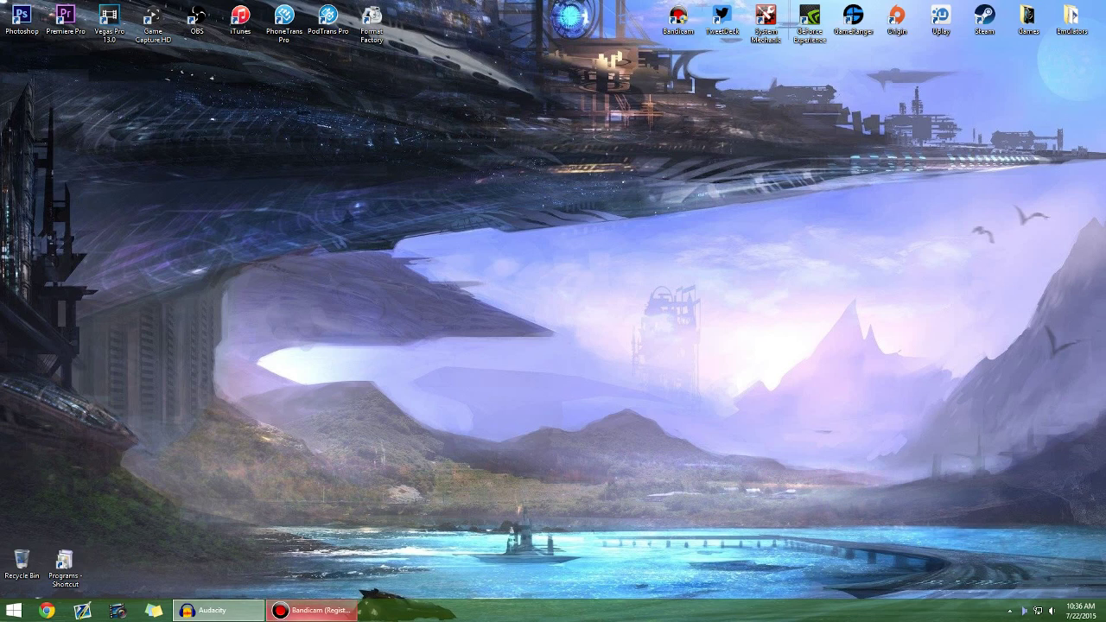
{"action": "left_click", "coordinate": [315, 609]}
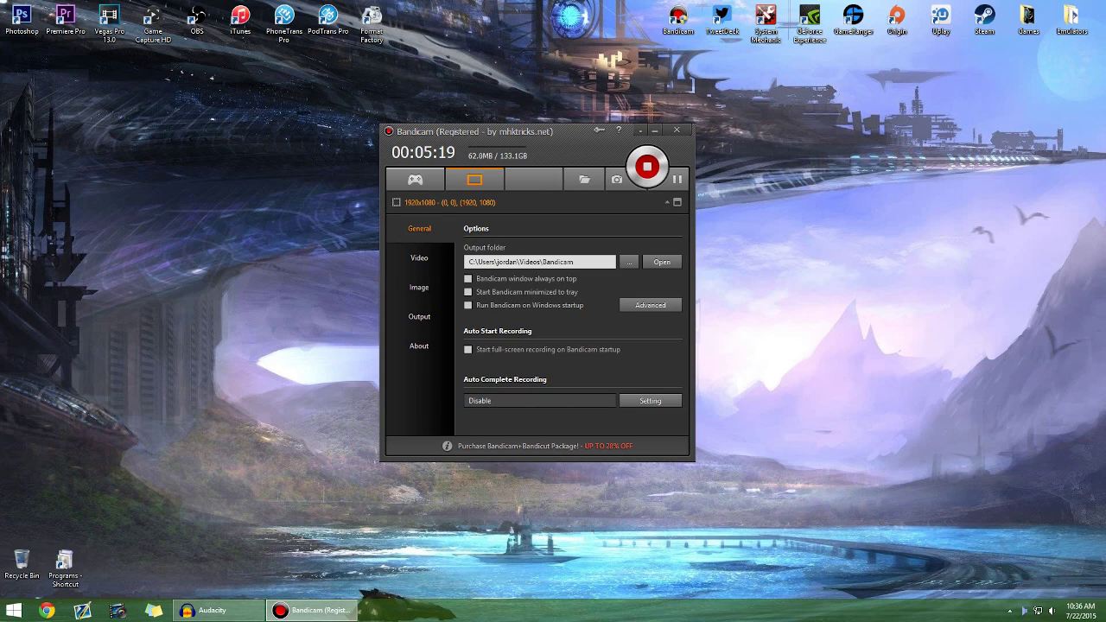